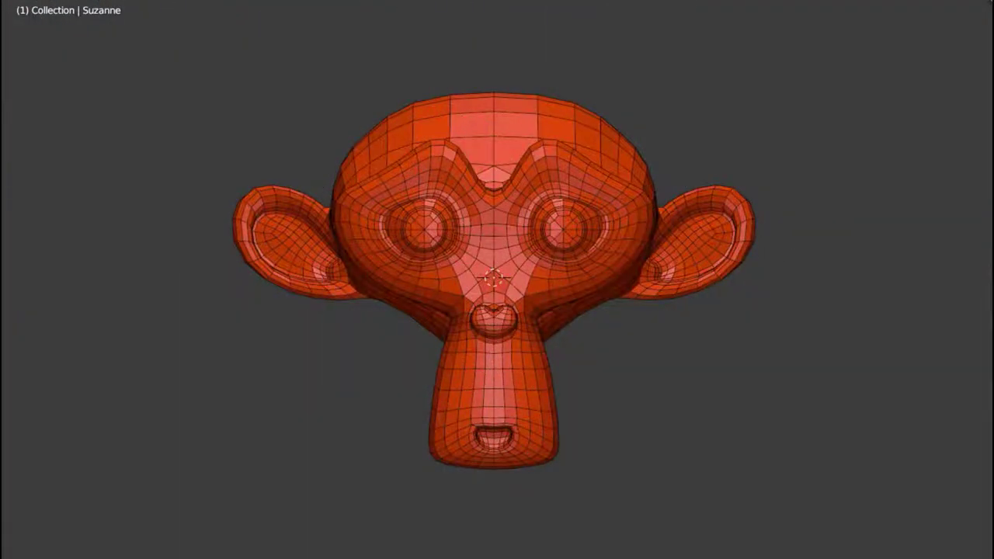
Switch Suzanne between triangles and quads while orbiting to views from above and the side.
{"action": "key", "text": "ctrl+t"}
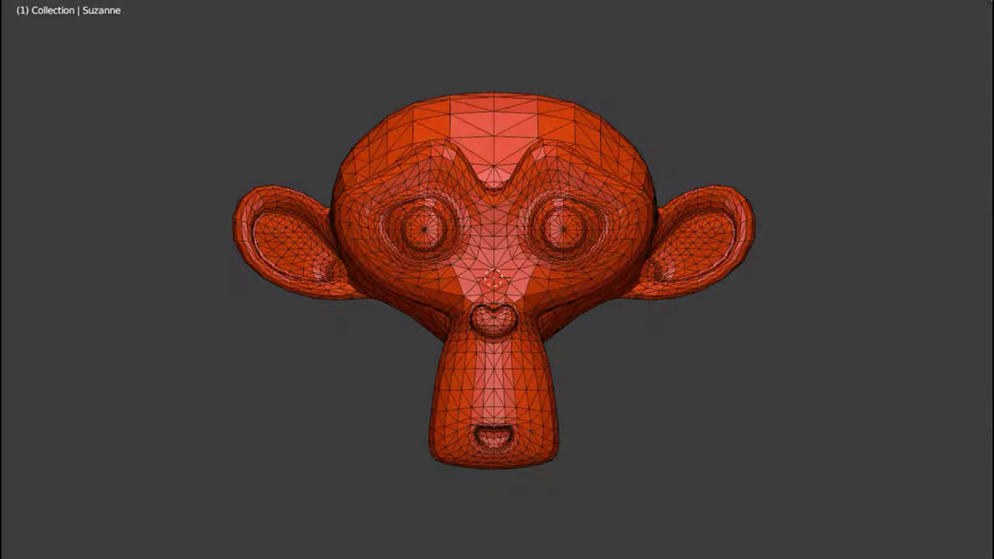
{"action": "key", "text": "alt+j"}
{"action": "key", "text": "ctrl+t"}
{"action": "key", "text": "alt+j"}
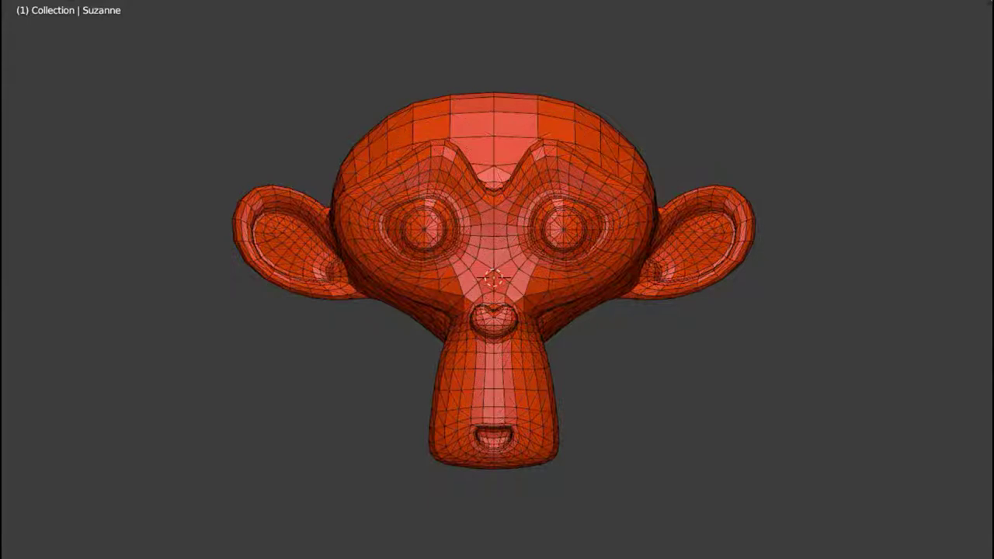
{"action": "middle_click_drag", "start_coordinate": [906, 406], "coordinate": [853, 464]}
{"action": "key", "text": "ctrl+t"}
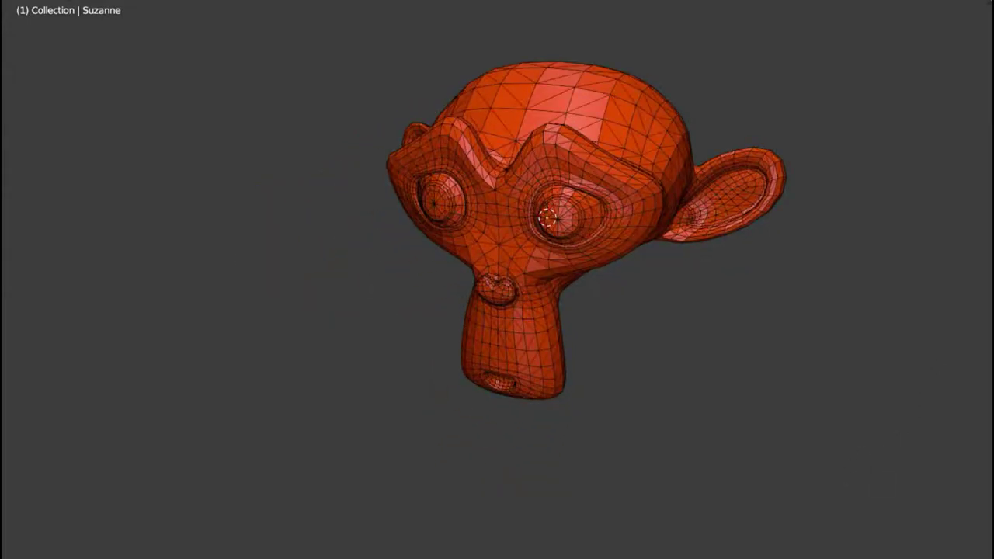
{"action": "middle_click_drag", "start_coordinate": [923, 264], "coordinate": [932, 263]}
{"action": "key", "text": "alt+j"}
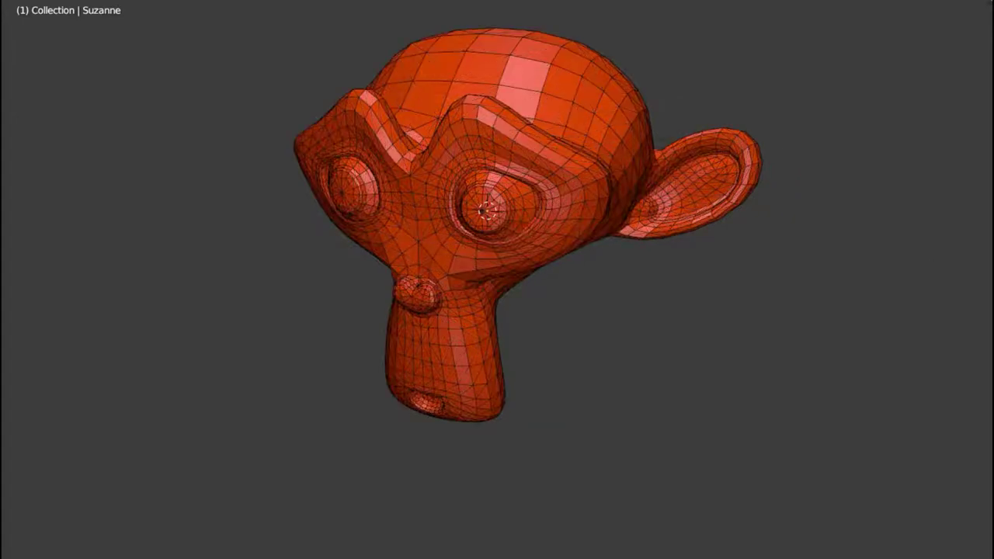
{"action": "key", "text": "alt+j"}
{"action": "middle_click_drag", "start_coordinate": [916, 313], "coordinate": [745, 164]}
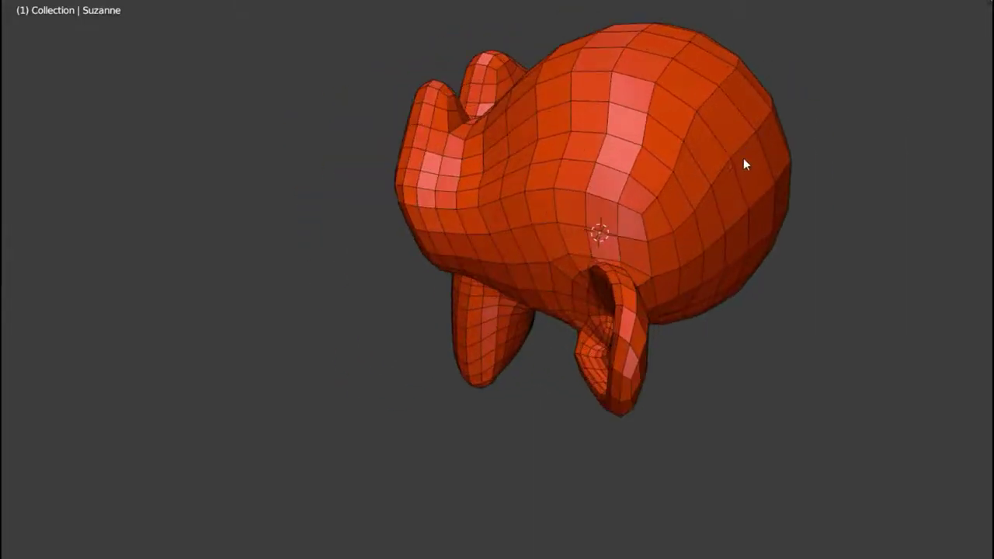
Keep comparing quad and triangulated topology from front and slightly-below angles.
{"action": "key", "text": "ctrl+t"}
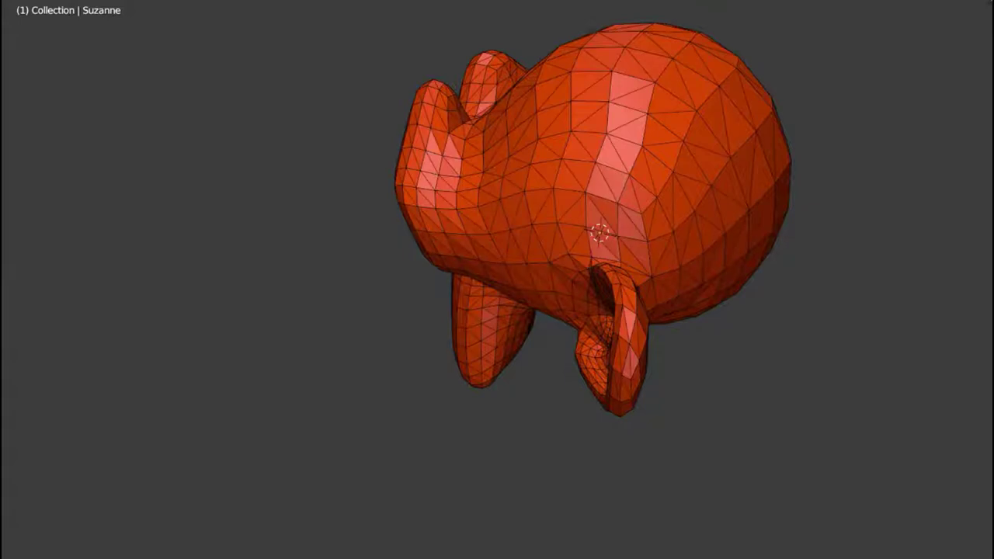
{"action": "key", "text": "ctrl+z"}
{"action": "scroll", "coordinate": [555, 410], "scroll_direction": "down", "scroll_amount": 3}
{"action": "scroll", "coordinate": [732, 259], "scroll_direction": "up", "scroll_amount": 3}
{"action": "middle_click_drag", "start_coordinate": [554, 411], "coordinate": [777, 396]}
{"action": "scroll", "coordinate": [643, 309], "scroll_direction": "down", "scroll_amount": 3}
{"action": "scroll", "coordinate": [777, 396], "scroll_direction": "up", "scroll_amount": 3}
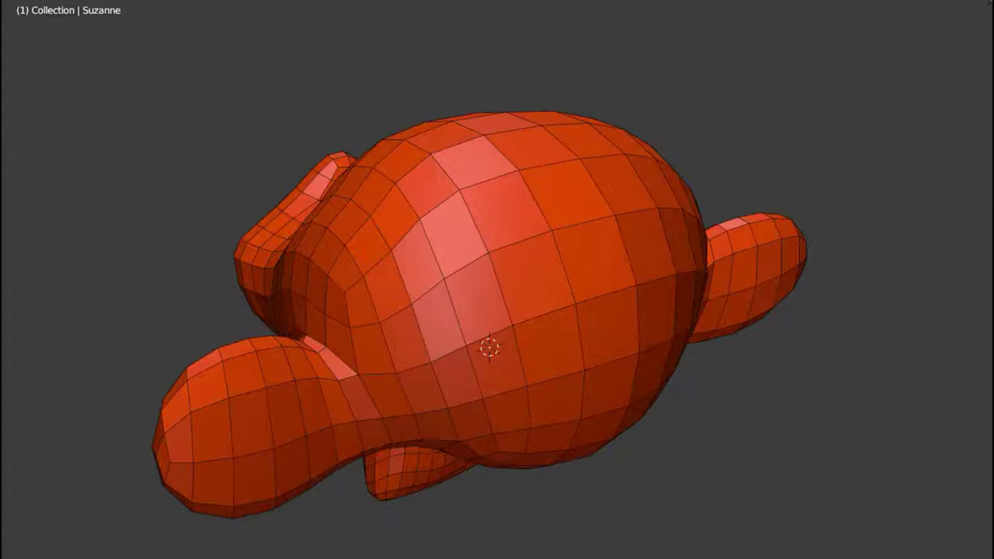
{"action": "key", "text": "ctrl+t"}
{"action": "key", "text": "ctrl+z"}
{"action": "key", "text": "ctrl+t"}
{"action": "key", "text": "ctrl+z"}
{"action": "middle_click_drag", "start_coordinate": [954, 433], "coordinate": [773, 402]}
{"action": "scroll", "coordinate": [673, 450], "scroll_direction": "down", "scroll_amount": 3}
{"action": "scroll", "coordinate": [634, 446], "scroll_direction": "up", "scroll_amount": 4}
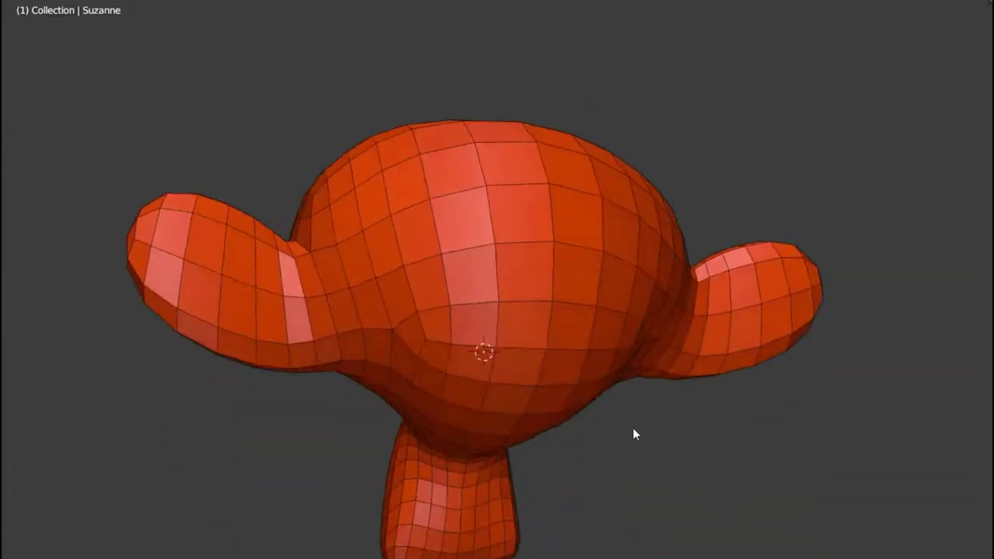
{"action": "middle_click_drag", "start_coordinate": [633, 430], "coordinate": [630, 524]}
{"action": "scroll", "coordinate": [626, 513], "scroll_direction": "up", "scroll_amount": 2}
Compare again from a rear-side view, finishing with Suzanne triangulated.
{"action": "key", "text": "ctrl+t"}
{"action": "scroll", "coordinate": [842, 380], "scroll_direction": "down", "scroll_amount": 2}
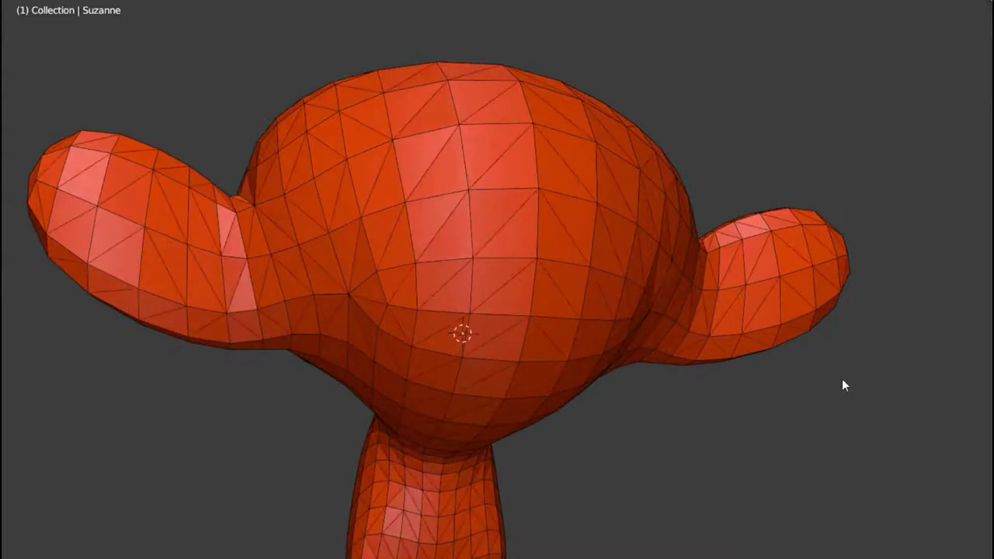
{"action": "scroll", "coordinate": [704, 423], "scroll_direction": "down", "scroll_amount": 1}
{"action": "scroll", "coordinate": [699, 435], "scroll_direction": "up", "scroll_amount": 2}
{"action": "scroll", "coordinate": [683, 439], "scroll_direction": "down", "scroll_amount": 3}
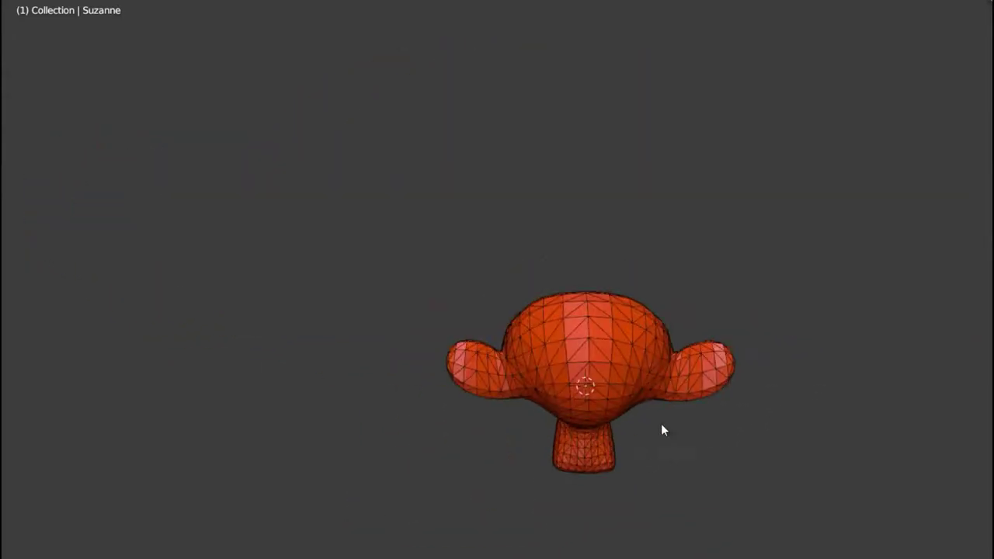
{"action": "scroll", "coordinate": [661, 428], "scroll_direction": "up", "scroll_amount": 1}
{"action": "middle_click_drag", "start_coordinate": [716, 468], "coordinate": [728, 346]}
{"action": "scroll", "coordinate": [728, 346], "scroll_direction": "up", "scroll_amount": 2}
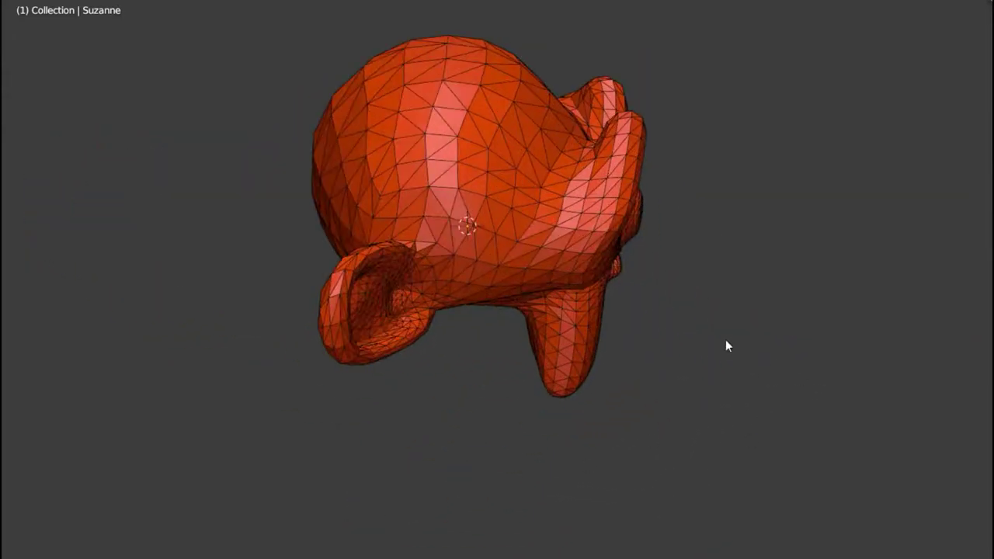
{"action": "key", "text": "alt+j"}
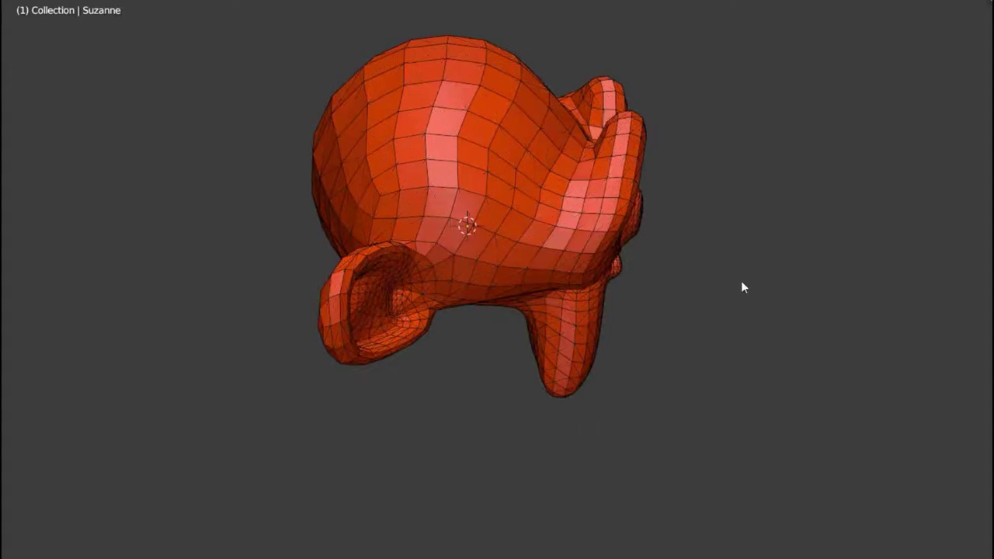
{"action": "scroll", "coordinate": [742, 287], "scroll_direction": "up", "scroll_amount": 2}
{"action": "key", "text": "ctrl+t"}
{"action": "scroll", "coordinate": [766, 428], "scroll_direction": "down", "scroll_amount": 3}
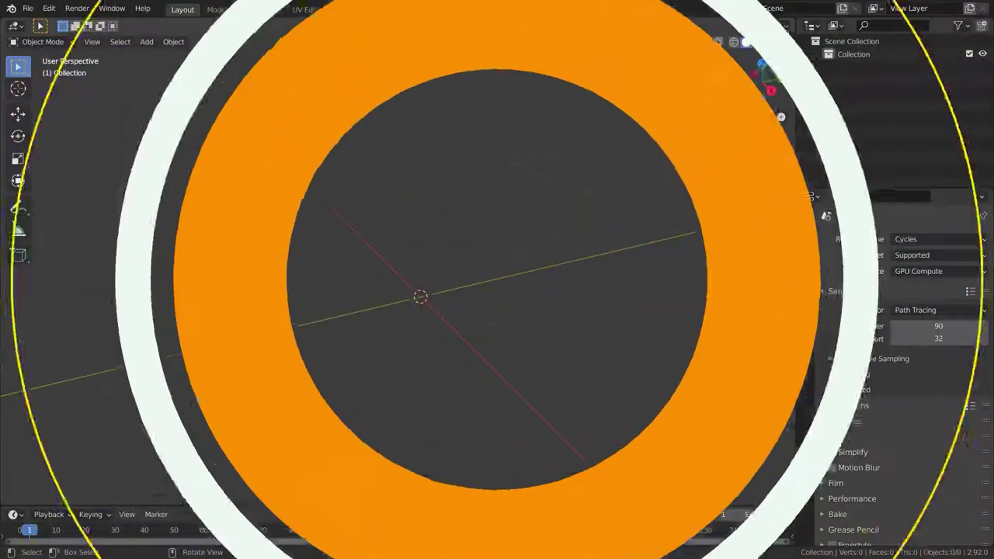
Add a new Suzanne monkey mesh and orbit to its front.
{"action": "key", "text": "shift+a"}
{"action": "mouse_move", "coordinate": [334, 94]}
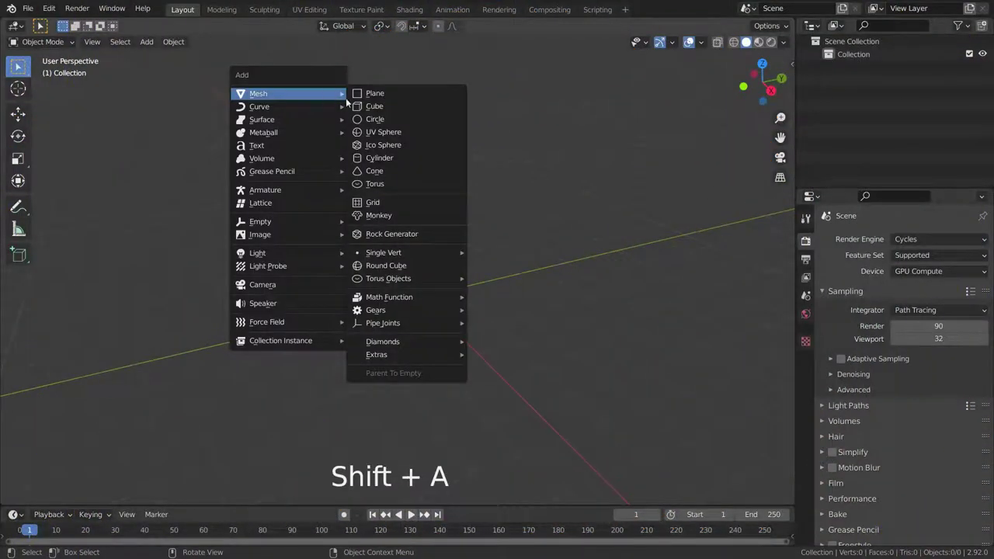
{"action": "left_click", "coordinate": [392, 216]}
{"action": "scroll", "coordinate": [416, 312], "scroll_direction": "up", "scroll_amount": 6}
{"action": "middle_click_drag", "start_coordinate": [416, 312], "coordinate": [530, 298]}
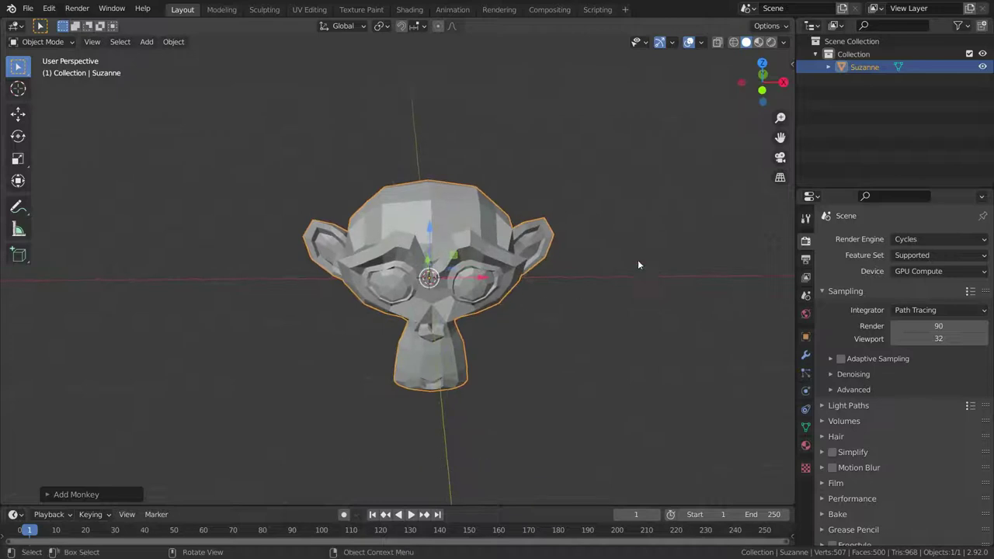
Add a Subdivision Surface modifier to Suzanne and apply it to the mesh.
{"action": "left_click", "coordinate": [805, 354]}
{"action": "left_click", "coordinate": [842, 240]}
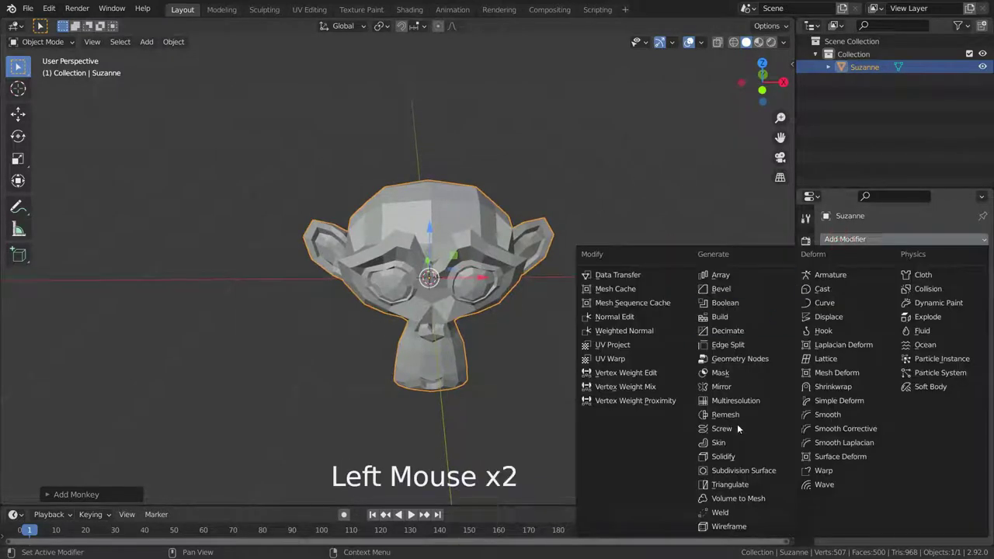
{"action": "left_click", "coordinate": [734, 471]}
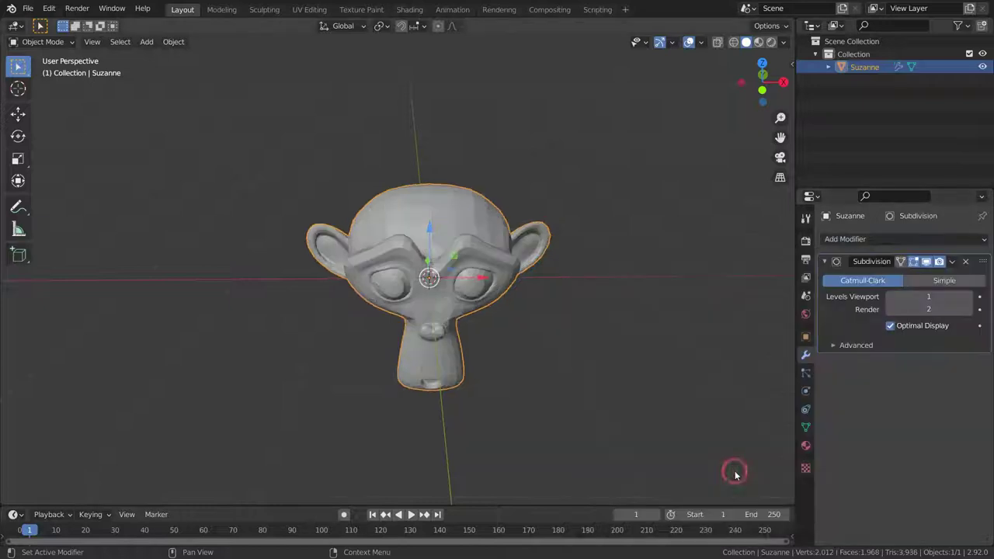
{"action": "scroll", "coordinate": [441, 296], "scroll_direction": "up", "scroll_amount": 3}
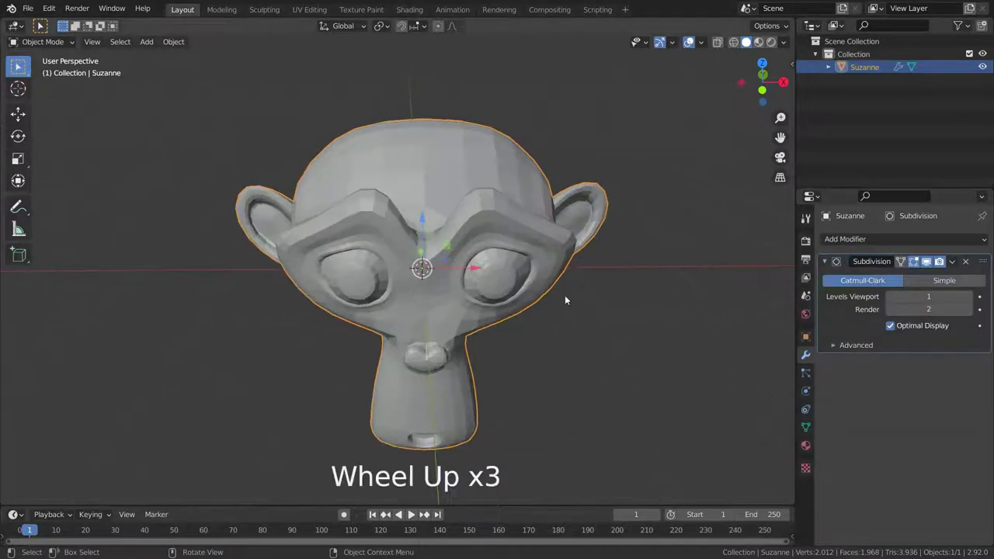
{"action": "left_click", "coordinate": [953, 262]}
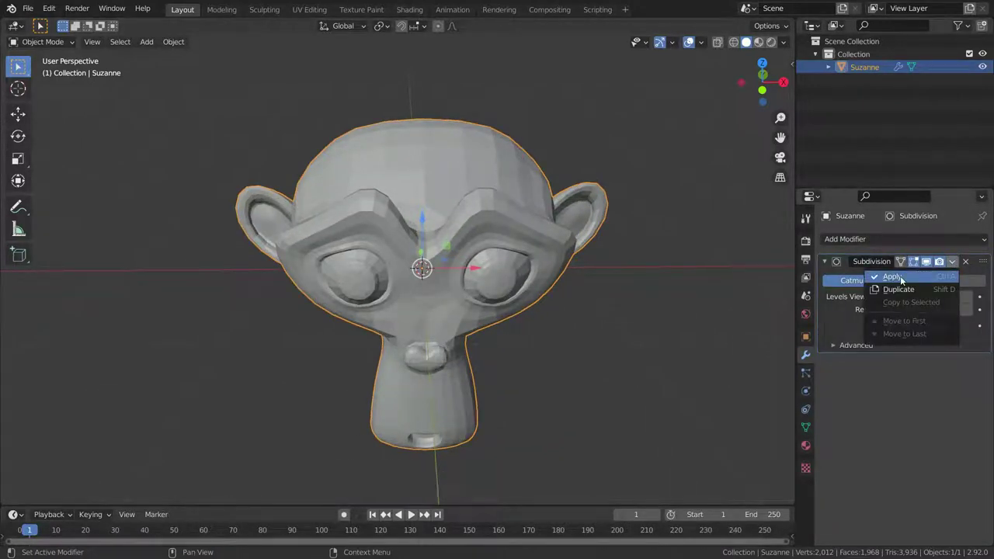
{"action": "left_click", "coordinate": [893, 277]}
{"action": "scroll", "coordinate": [575, 274], "scroll_direction": "down", "scroll_amount": 1}
{"action": "scroll", "coordinate": [570, 271], "scroll_direction": "down", "scroll_amount": 1}
{"action": "scroll", "coordinate": [555, 286], "scroll_direction": "up", "scroll_amount": 1}
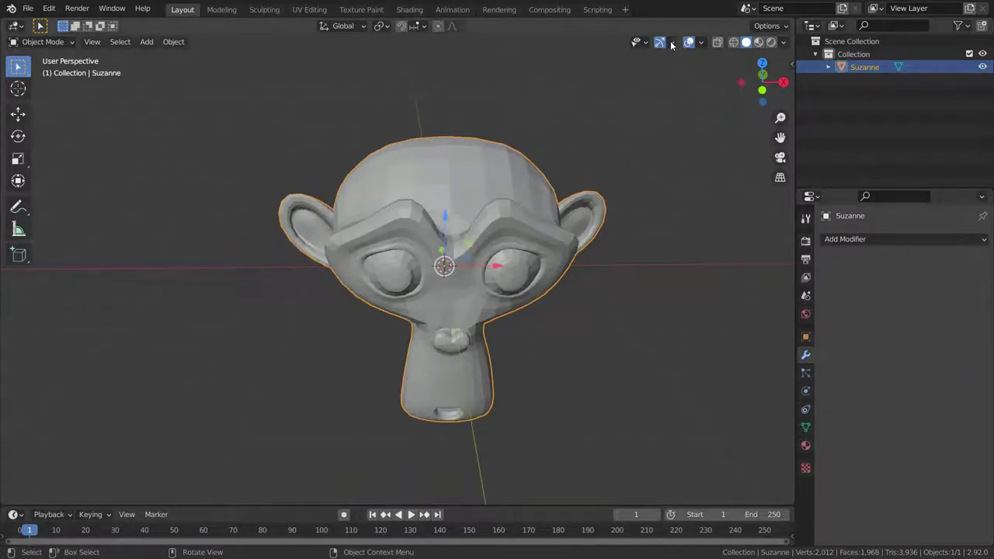
Turn on the Wireframe viewport overlay and deselect Suzanne.
{"action": "left_click", "coordinate": [703, 43]}
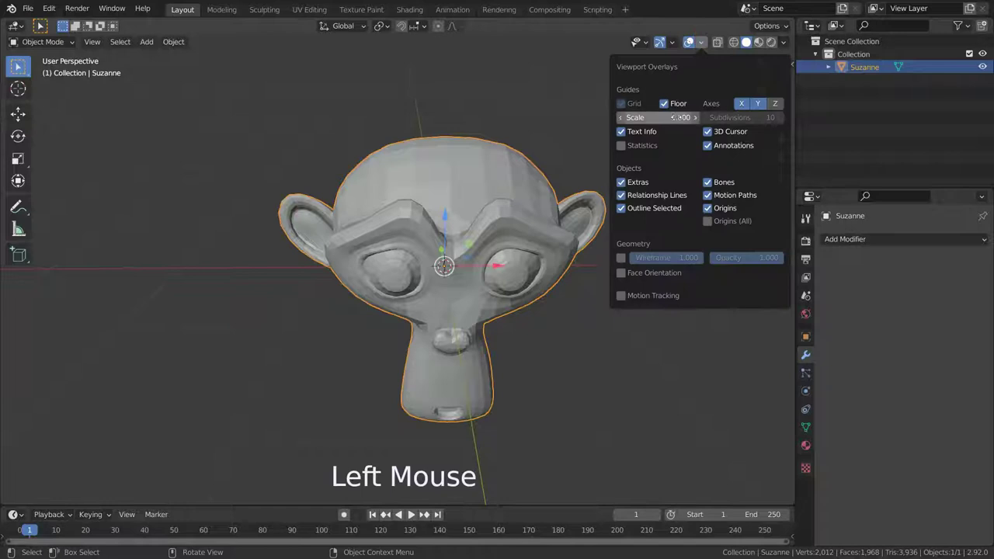
{"action": "left_click", "coordinate": [622, 258]}
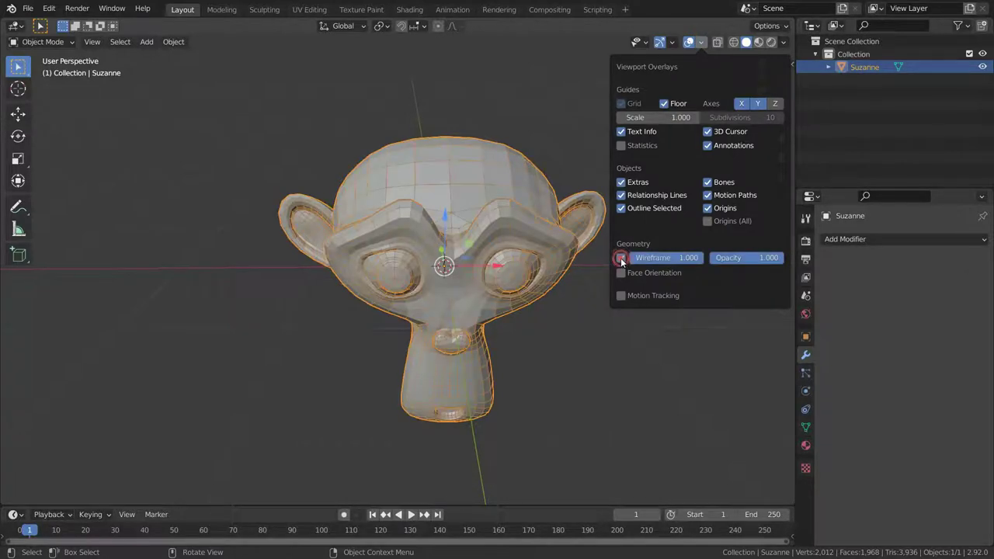
{"action": "left_click", "coordinate": [612, 303]}
{"action": "scroll", "coordinate": [494, 285], "scroll_direction": "up", "scroll_amount": 2}
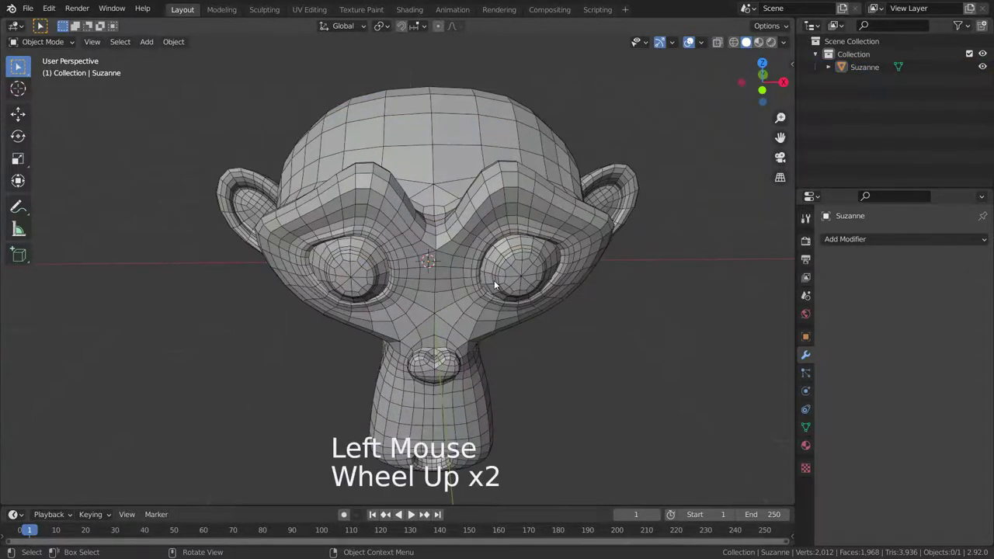
{"action": "scroll", "coordinate": [415, 301], "scroll_direction": "up", "scroll_amount": 2}
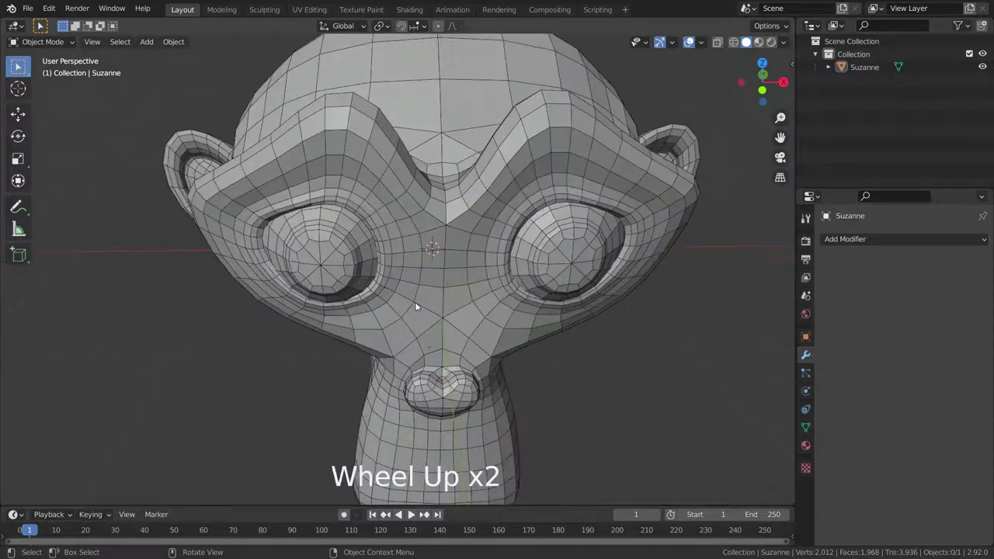
{"action": "scroll", "coordinate": [430, 233], "scroll_direction": "down", "scroll_amount": 2}
Orbit around Suzanne's side and back to the front to inspect the wireframe edges.
{"action": "middle_click_drag", "start_coordinate": [411, 280], "coordinate": [580, 244]}
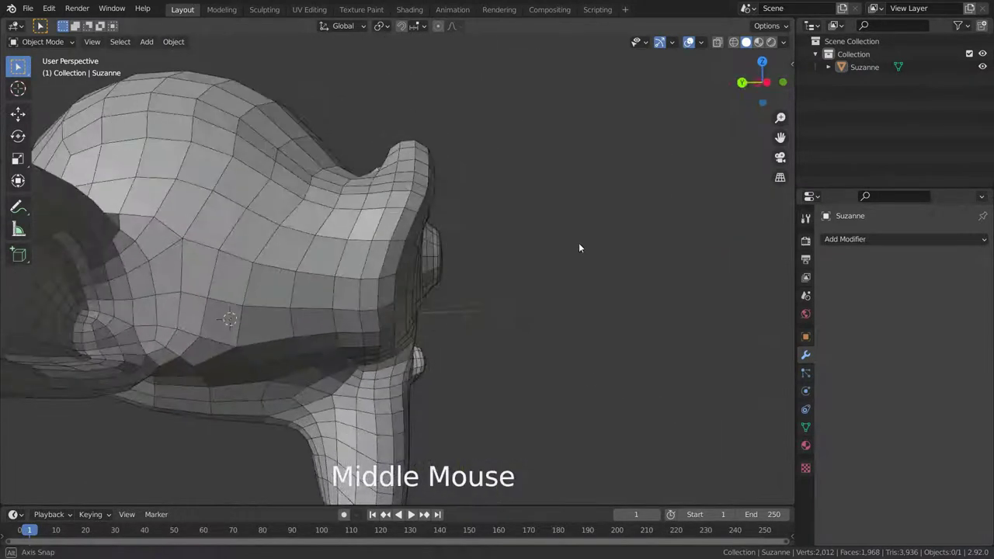
{"action": "scroll", "coordinate": [471, 267], "scroll_direction": "down", "scroll_amount": 4}
{"action": "scroll", "coordinate": [471, 267], "scroll_direction": "up", "scroll_amount": 3}
{"action": "middle_click_drag", "start_coordinate": [471, 267], "coordinate": [539, 280]}
{"action": "scroll", "coordinate": [539, 281], "scroll_direction": "down", "scroll_amount": 4}
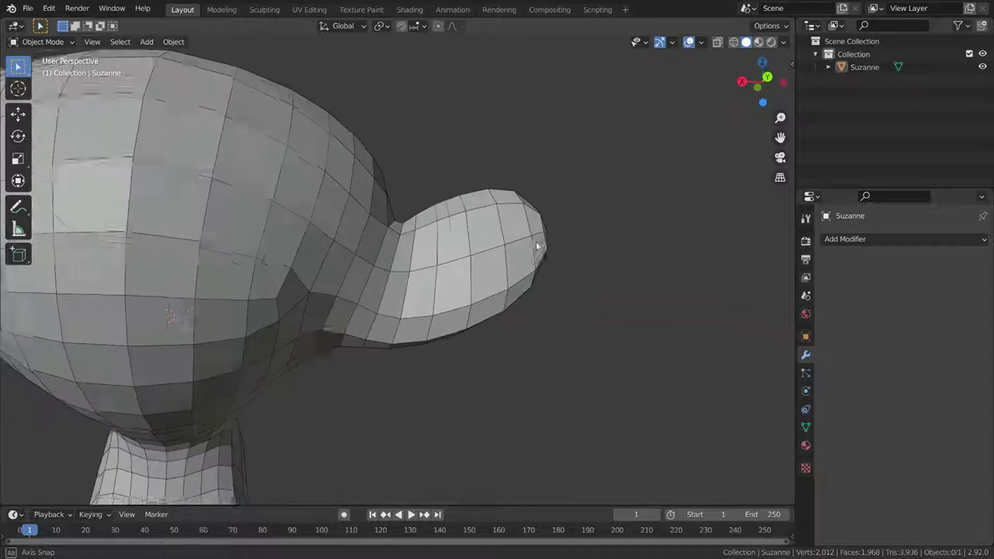
{"action": "scroll", "coordinate": [406, 269], "scroll_direction": "up", "scroll_amount": 2}
{"action": "middle_click_drag", "start_coordinate": [406, 268], "coordinate": [524, 275]}
{"action": "scroll", "coordinate": [523, 275], "scroll_direction": "down", "scroll_amount": 5}
{"action": "scroll", "coordinate": [366, 258], "scroll_direction": "up", "scroll_amount": 2}
{"action": "middle_click_drag", "start_coordinate": [366, 258], "coordinate": [420, 267]}
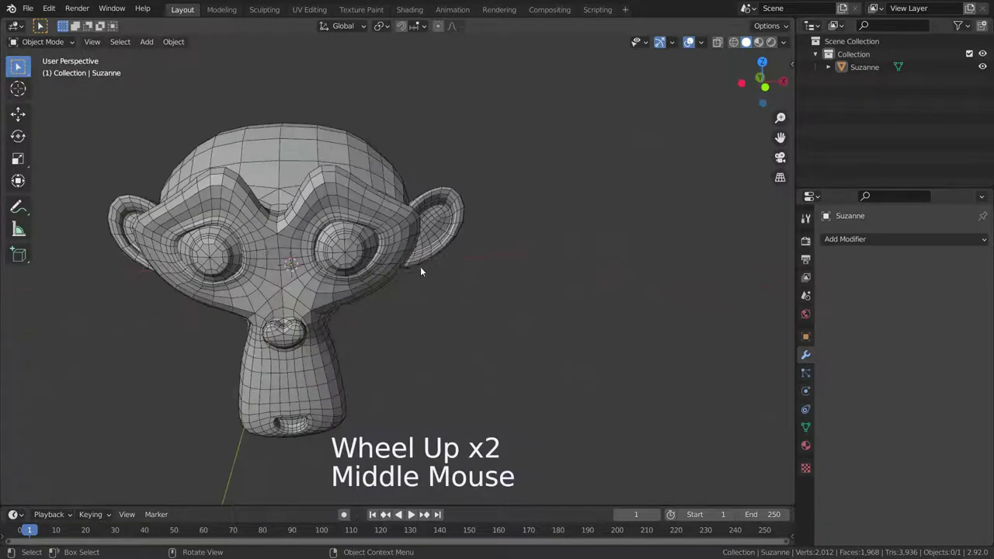
{"action": "scroll", "coordinate": [420, 267], "scroll_direction": "down", "scroll_amount": 3}
{"action": "scroll", "coordinate": [420, 267], "scroll_direction": "up", "scroll_amount": 4}
{"action": "left_click", "coordinate": [836, 239]}
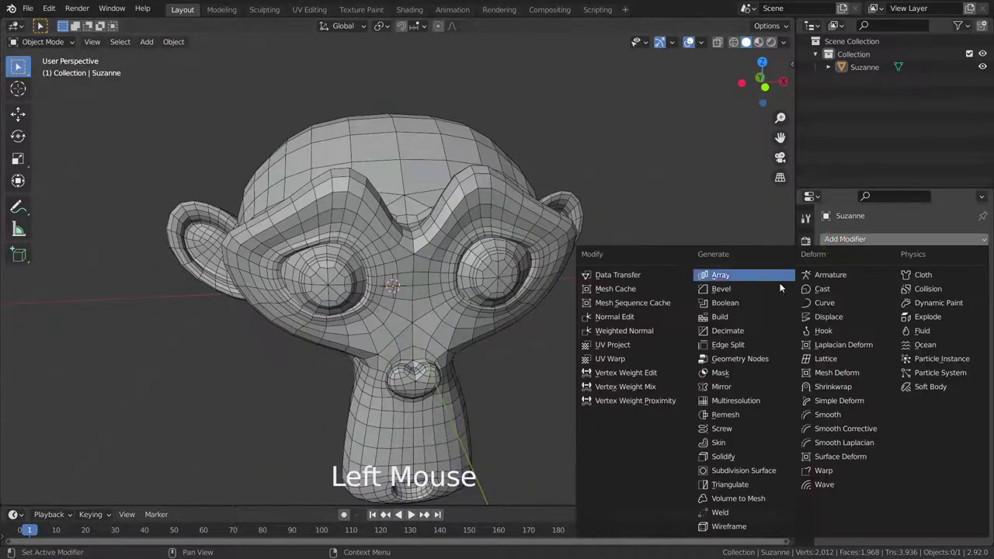
{"action": "left_click", "coordinate": [730, 484]}
{"action": "scroll", "coordinate": [427, 252], "scroll_direction": "up", "scroll_amount": 1}
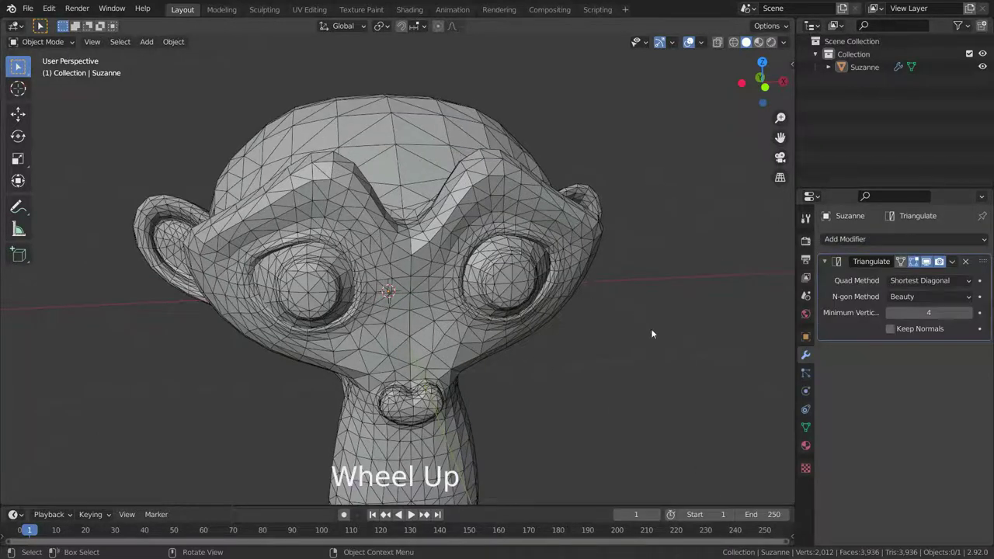
{"action": "scroll", "coordinate": [379, 254], "scroll_direction": "up", "scroll_amount": 1}
{"action": "middle_click_drag", "start_coordinate": [379, 255], "coordinate": [379, 227]}
{"action": "scroll", "coordinate": [385, 247], "scroll_direction": "down", "scroll_amount": 3}
{"action": "scroll", "coordinate": [396, 286], "scroll_direction": "up", "scroll_amount": 2}
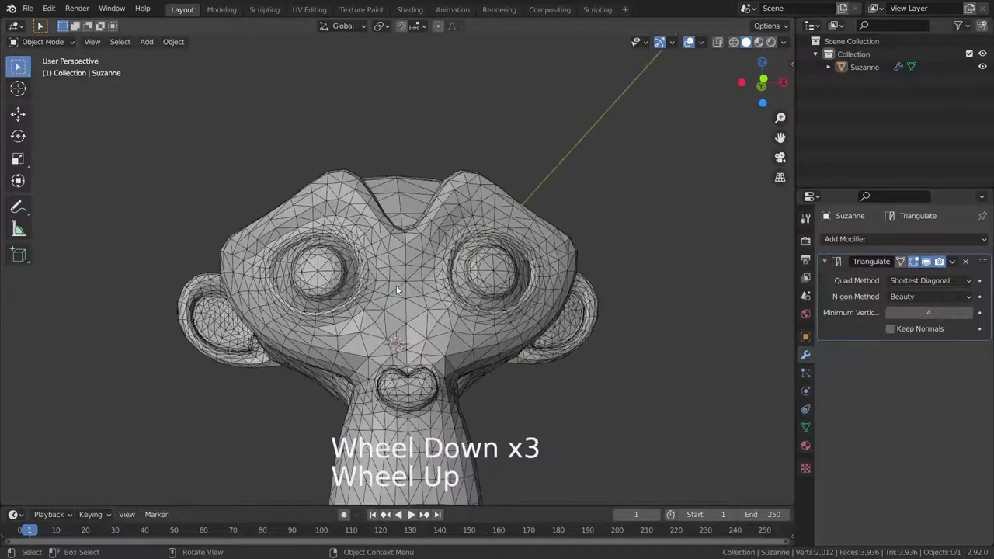
{"action": "middle_click_drag", "start_coordinate": [396, 290], "coordinate": [378, 293]}
{"action": "scroll", "coordinate": [378, 293], "scroll_direction": "down", "scroll_amount": 4}
{"action": "scroll", "coordinate": [378, 293], "scroll_direction": "up", "scroll_amount": 3}
{"action": "middle_click_drag", "start_coordinate": [623, 240], "coordinate": [426, 215]}
{"action": "scroll", "coordinate": [426, 215], "scroll_direction": "down", "scroll_amount": 4}
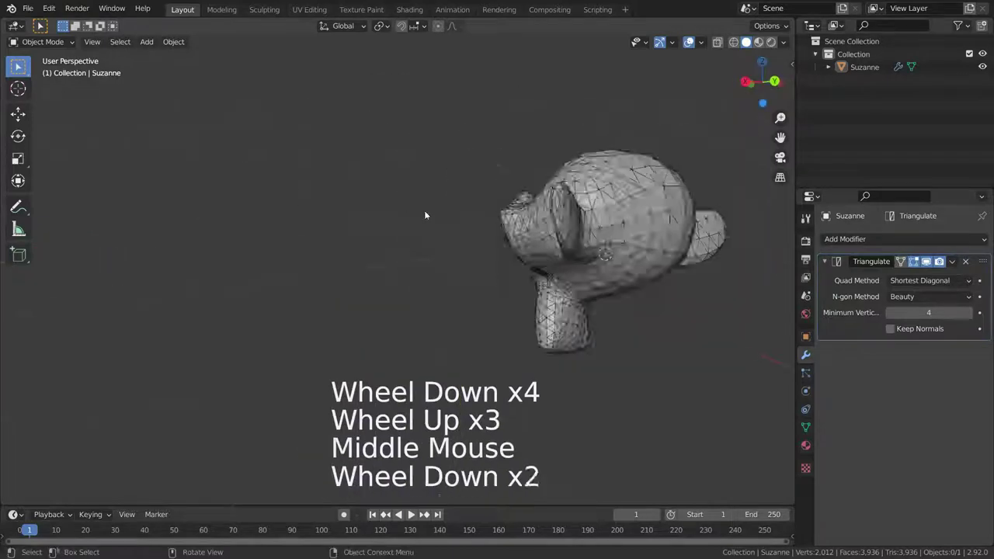
{"action": "scroll", "coordinate": [635, 220], "scroll_direction": "up", "scroll_amount": 5}
{"action": "middle_click_drag", "start_coordinate": [635, 220], "coordinate": [531, 271]}
{"action": "scroll", "coordinate": [560, 221], "scroll_direction": "up", "scroll_amount": 5}
{"action": "scroll", "coordinate": [572, 233], "scroll_direction": "down", "scroll_amount": 5}
{"action": "scroll", "coordinate": [524, 277], "scroll_direction": "down", "scroll_amount": 5}
{"action": "scroll", "coordinate": [524, 277], "scroll_direction": "up", "scroll_amount": 2}
{"action": "scroll", "coordinate": [524, 277], "scroll_direction": "up", "scroll_amount": 1}
{"action": "key", "text": "KP_1"}
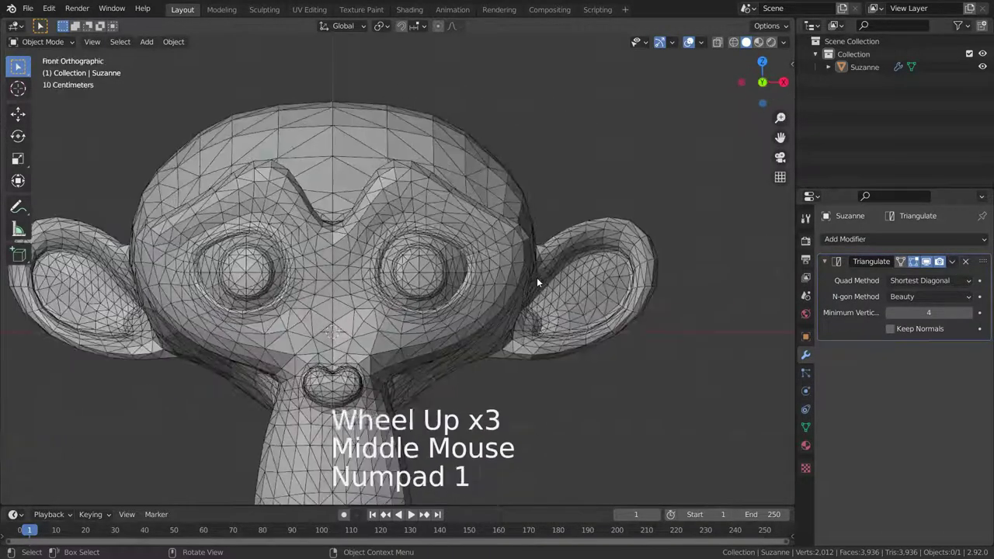
{"action": "scroll", "coordinate": [501, 315], "scroll_direction": "down", "scroll_amount": 3}
{"action": "scroll", "coordinate": [402, 347], "scroll_direction": "up", "scroll_amount": 2}
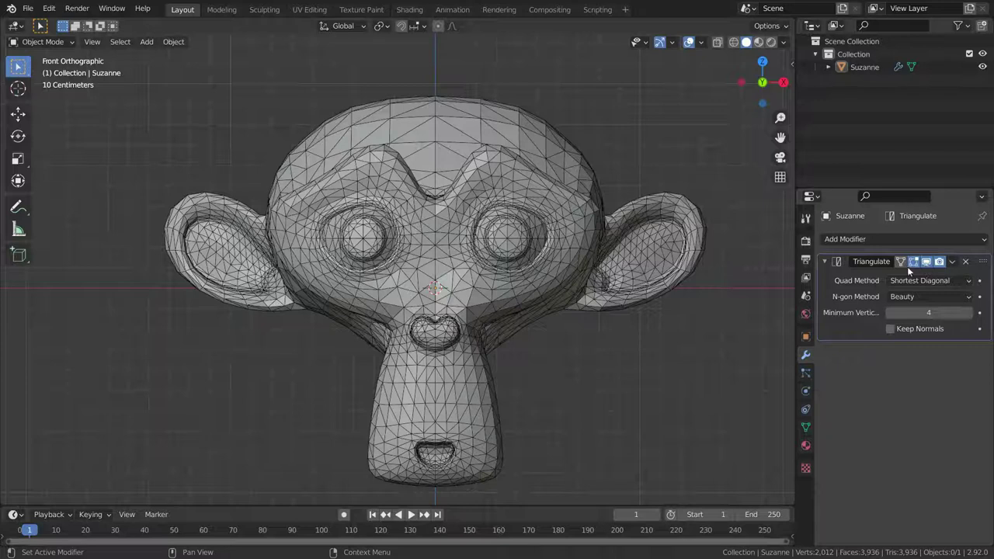
{"action": "scroll", "coordinate": [538, 308], "scroll_direction": "up", "scroll_amount": 1}
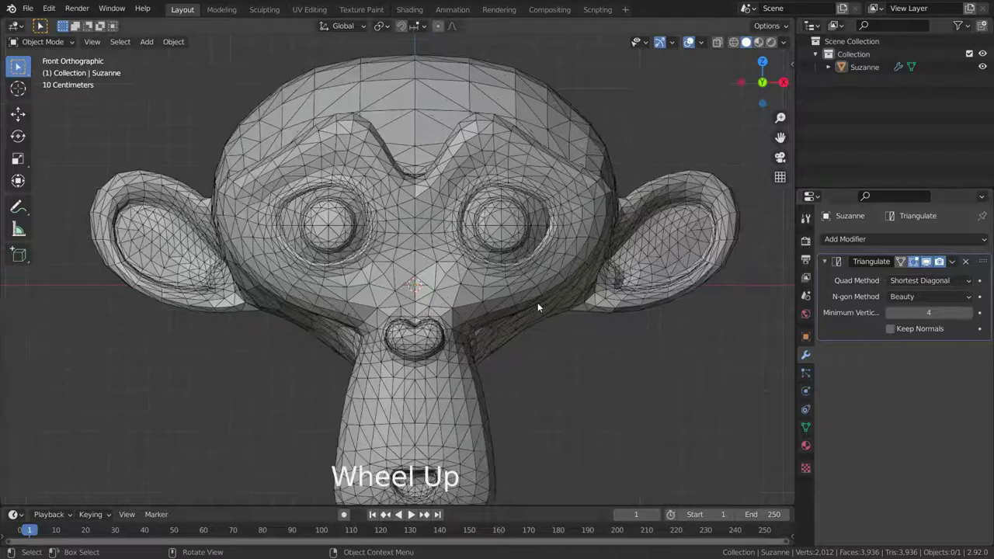
{"action": "left_click", "coordinate": [925, 263]}
{"action": "left_click", "coordinate": [926, 263]}
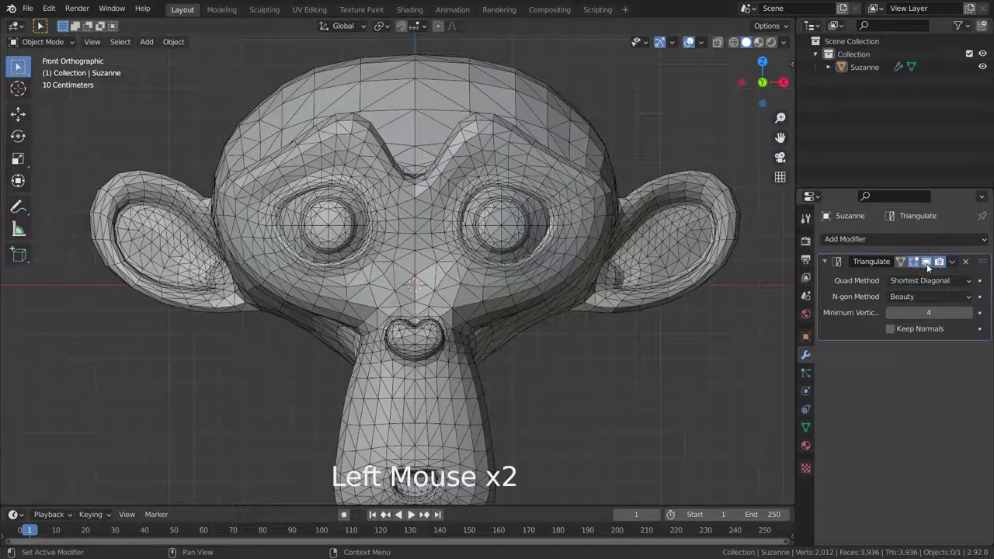
{"action": "scroll", "coordinate": [350, 204], "scroll_direction": "up", "scroll_amount": 13}
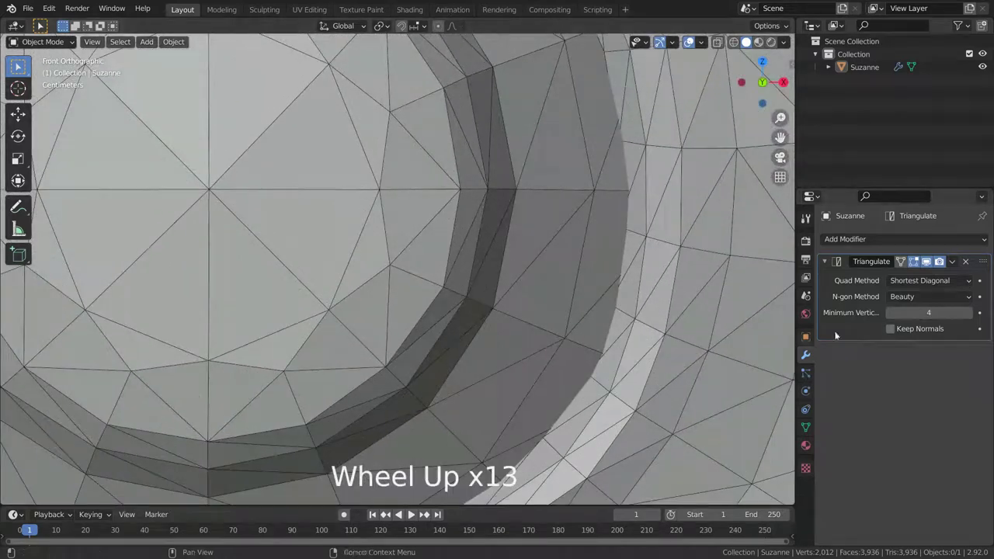
{"action": "double_click", "coordinate": [927, 262]}
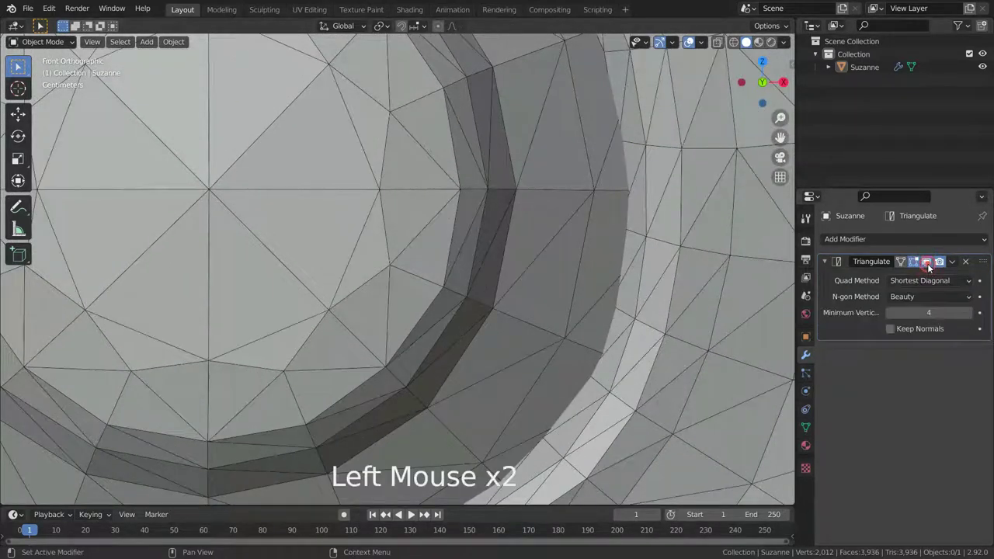
{"action": "left_click", "coordinate": [926, 262]}
{"action": "left_click", "coordinate": [926, 262]}
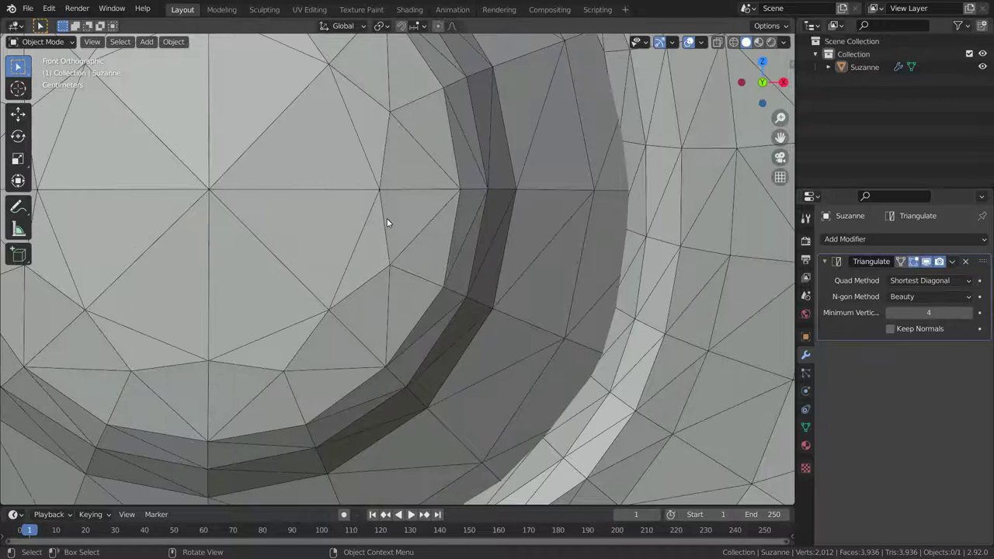
{"action": "key", "text": "Tab"}
{"action": "left_click", "coordinate": [361, 206]}
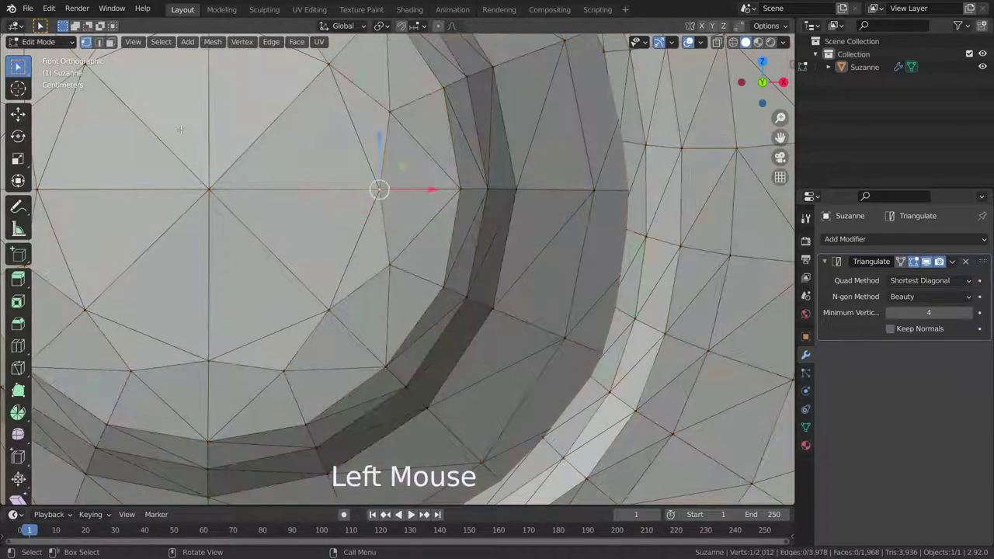
{"action": "left_click", "coordinate": [329, 221]}
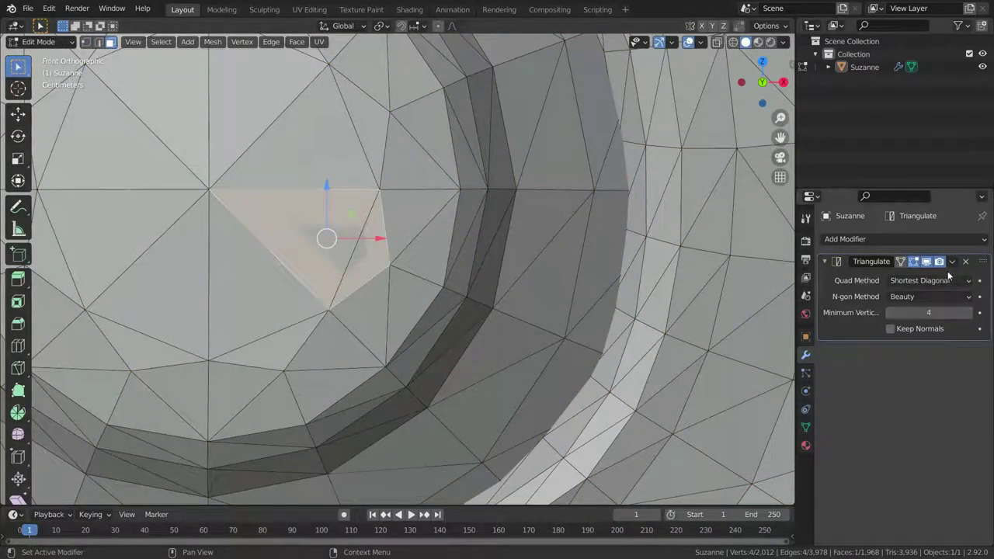
{"action": "left_click", "coordinate": [929, 264]}
{"action": "left_click", "coordinate": [928, 264]}
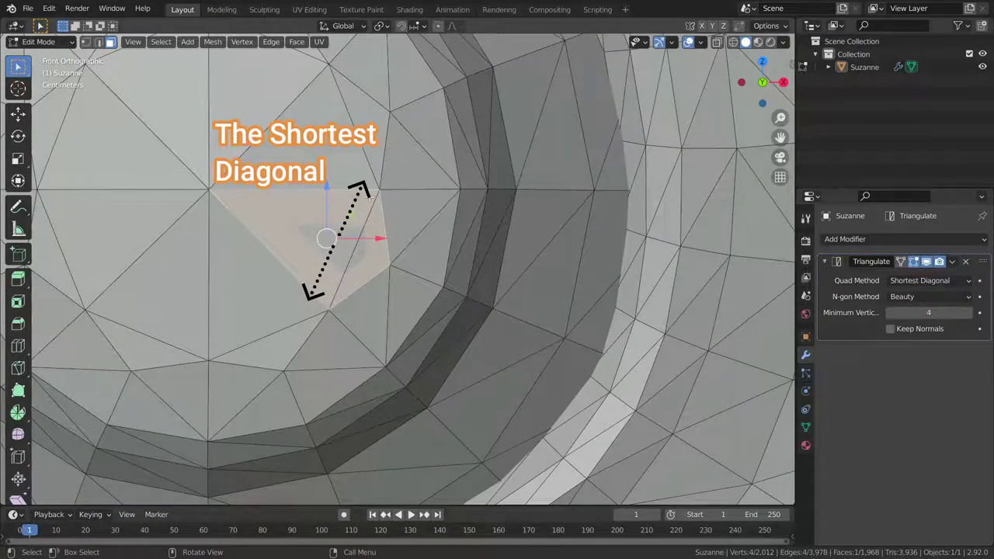
{"action": "left_click", "coordinate": [925, 264]}
{"action": "left_click", "coordinate": [926, 265]}
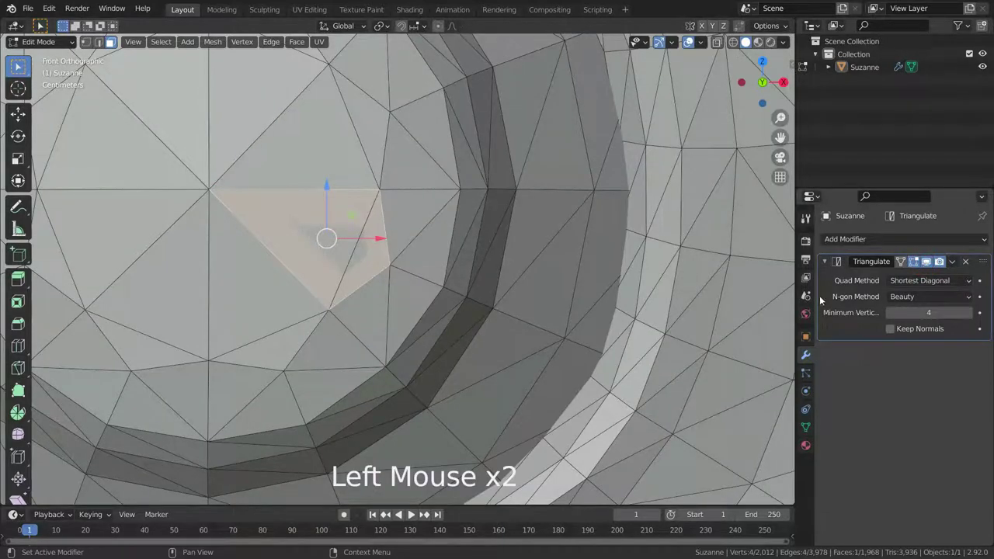
{"action": "scroll", "coordinate": [457, 321], "scroll_direction": "down", "scroll_amount": 4}
{"action": "key", "text": "Tab"}
Set the Triangulate modifier's Quad Method to Beauty.
{"action": "scroll", "coordinate": [351, 288], "scroll_direction": "down", "scroll_amount": 11}
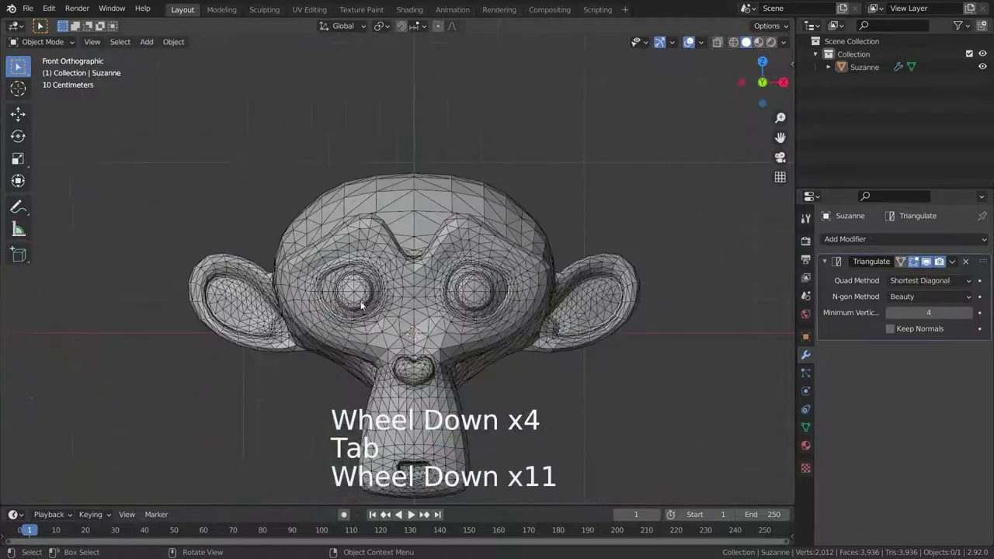
{"action": "scroll", "coordinate": [361, 305], "scroll_direction": "down", "scroll_amount": 1}
{"action": "scroll", "coordinate": [393, 373], "scroll_direction": "up", "scroll_amount": 3}
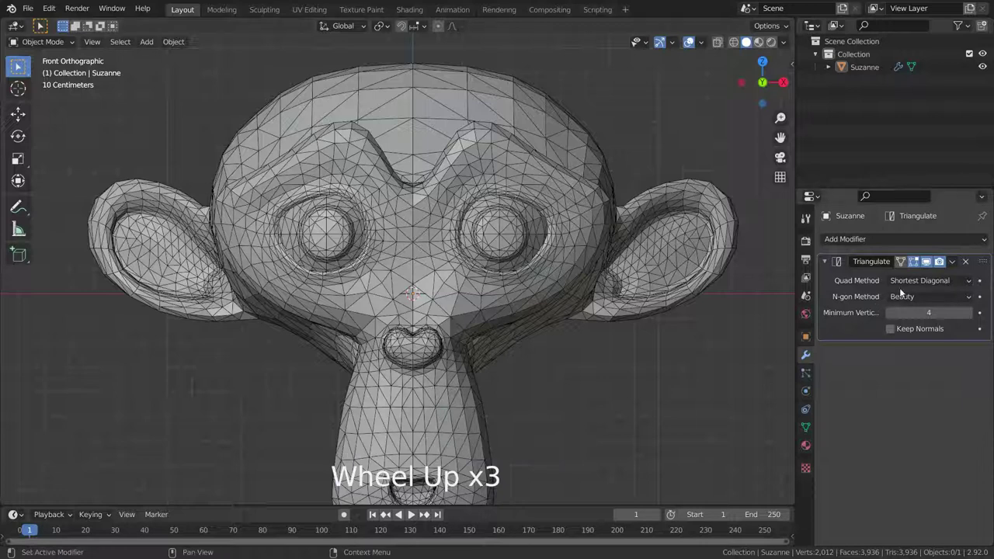
{"action": "left_click", "coordinate": [905, 281]}
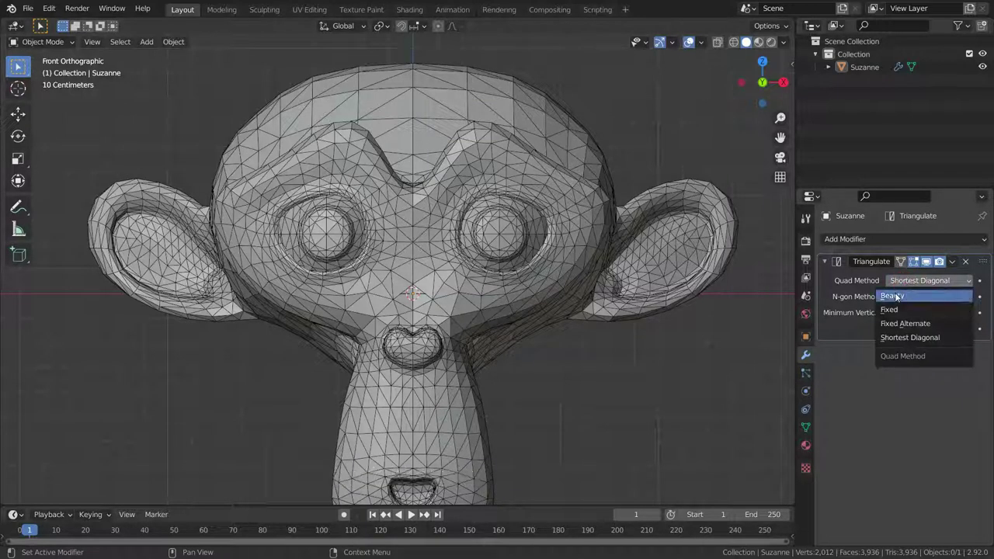
{"action": "left_click", "coordinate": [893, 296]}
{"action": "scroll", "coordinate": [776, 328], "scroll_direction": "up", "scroll_amount": 2}
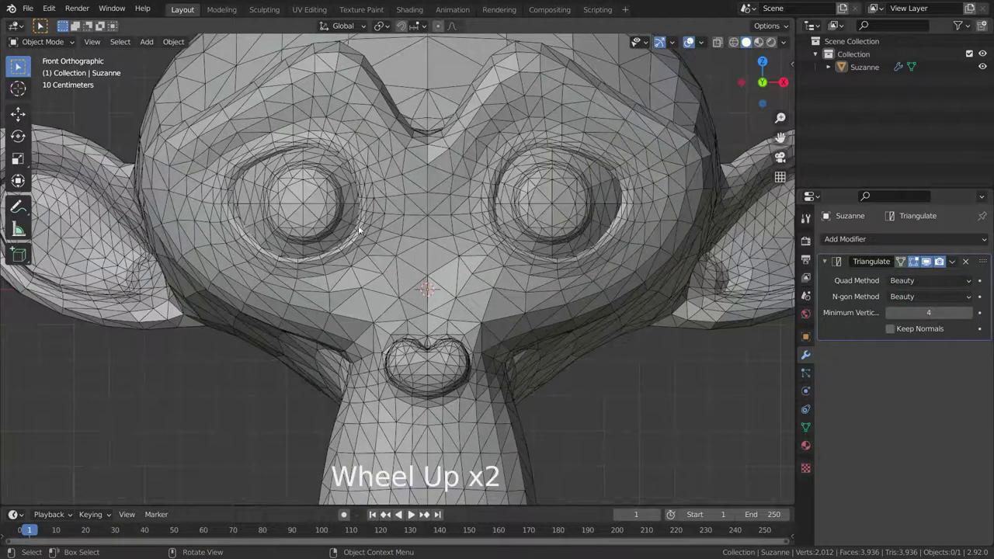
{"action": "scroll", "coordinate": [777, 329], "scroll_direction": "down", "scroll_amount": 3}
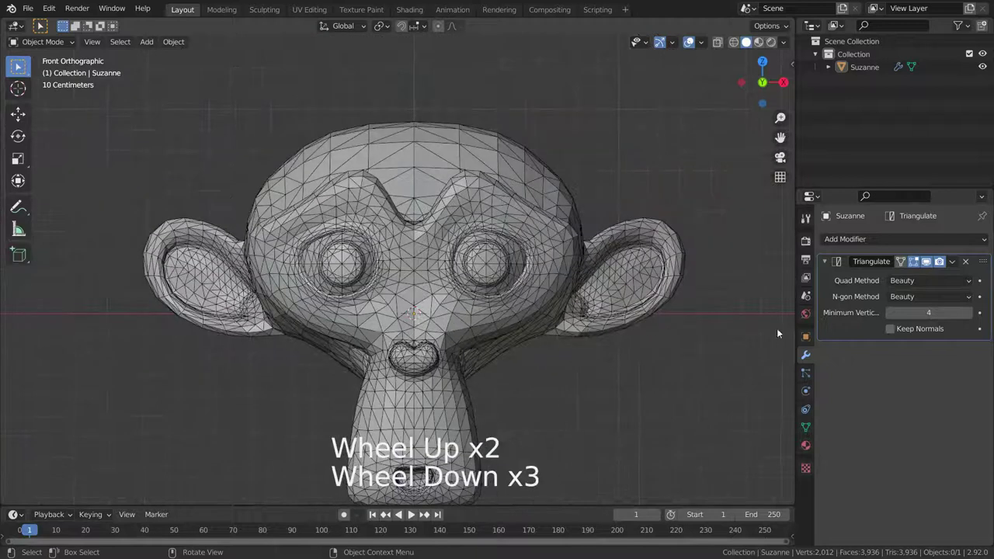
Try Shortest Diagonal and Beauty, then settle on the Fixed quad method.
{"action": "left_click", "coordinate": [914, 283]}
{"action": "scroll", "coordinate": [745, 302], "scroll_direction": "up", "scroll_amount": 1}
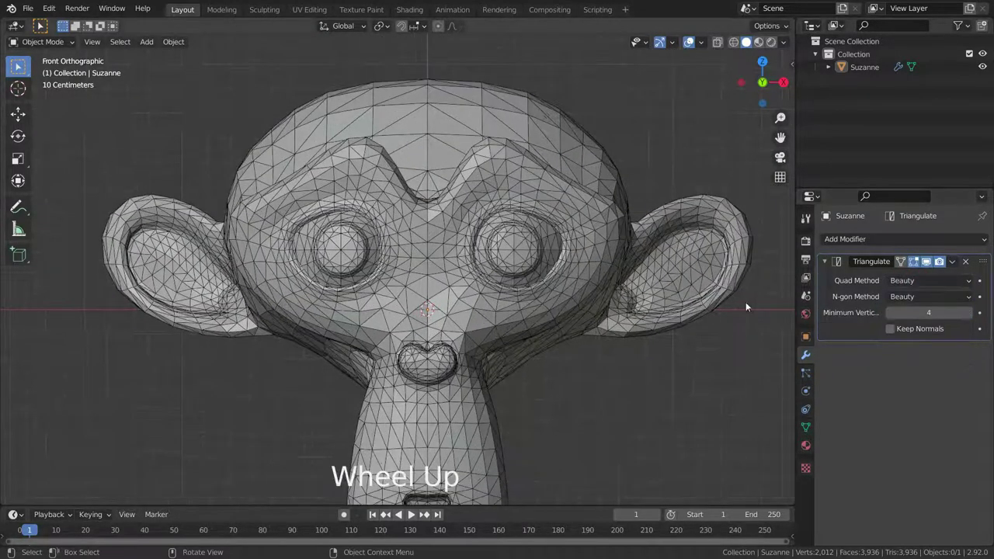
{"action": "left_click", "coordinate": [916, 280]}
{"action": "left_click", "coordinate": [901, 338]}
{"action": "left_click", "coordinate": [910, 282]}
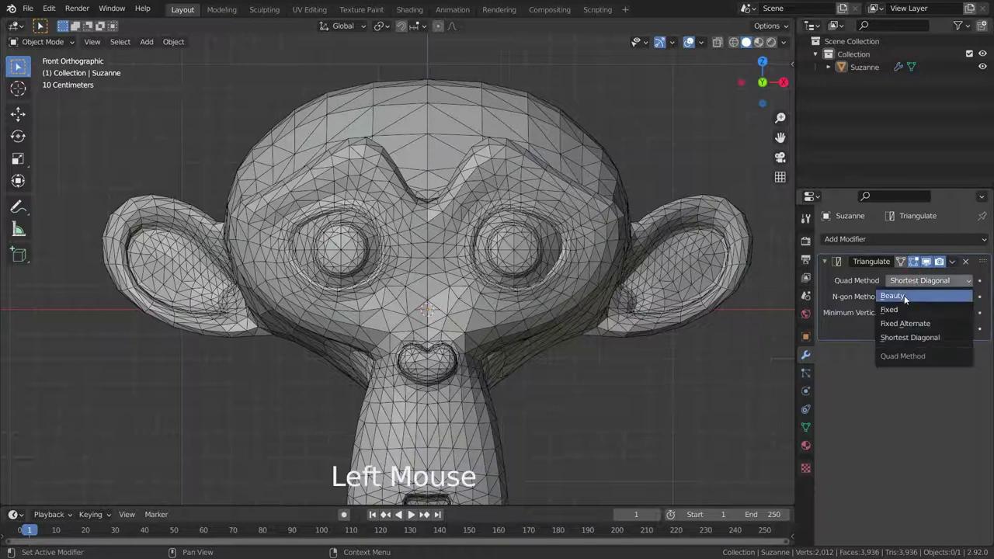
{"action": "left_click", "coordinate": [904, 296]}
{"action": "left_click", "coordinate": [915, 282]}
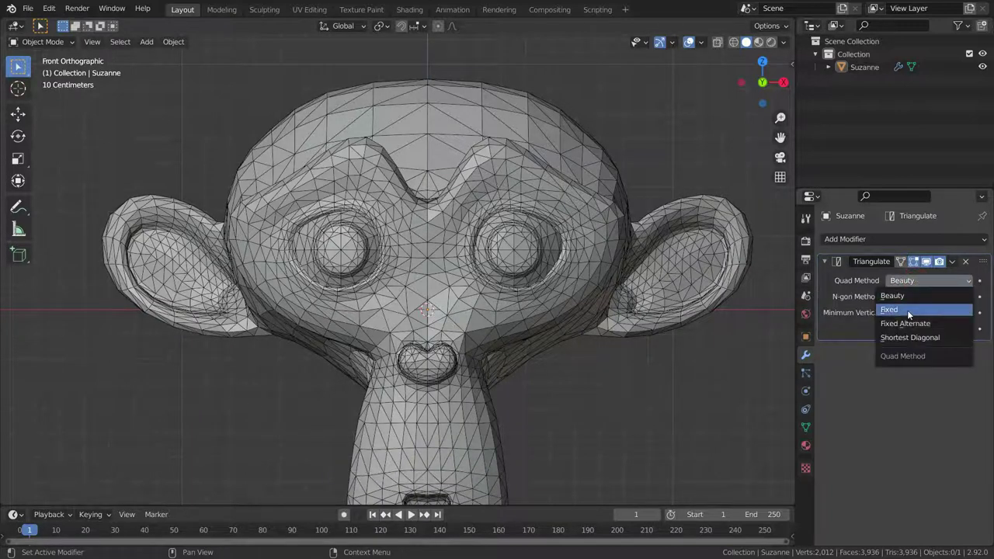
{"action": "left_click", "coordinate": [907, 309]}
{"action": "scroll", "coordinate": [491, 251], "scroll_direction": "down", "scroll_amount": 3}
{"action": "scroll", "coordinate": [494, 258], "scroll_direction": "up", "scroll_amount": 3}
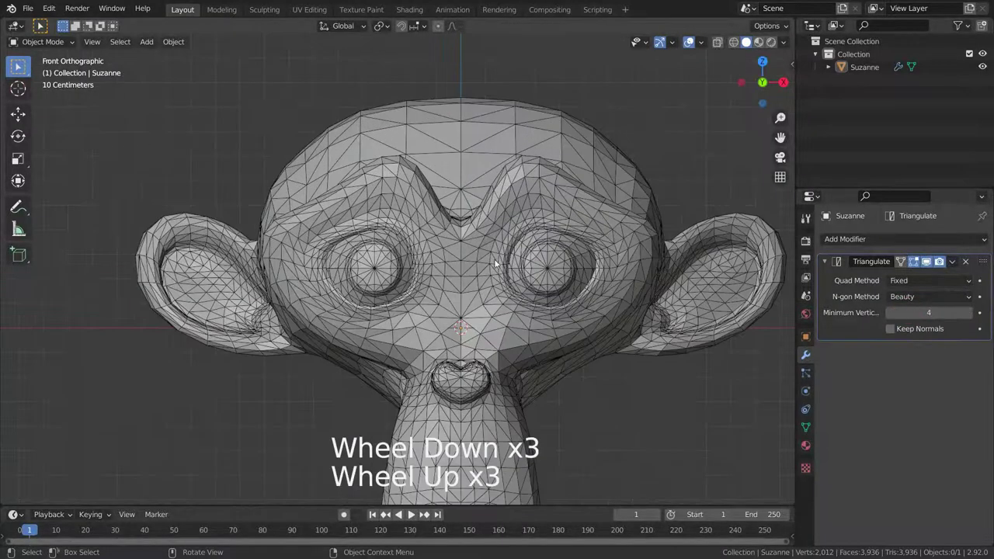
View Suzanne from the back and toggle the Triangulate modifier off and on.
{"action": "key", "text": "ctrl+KP_1"}
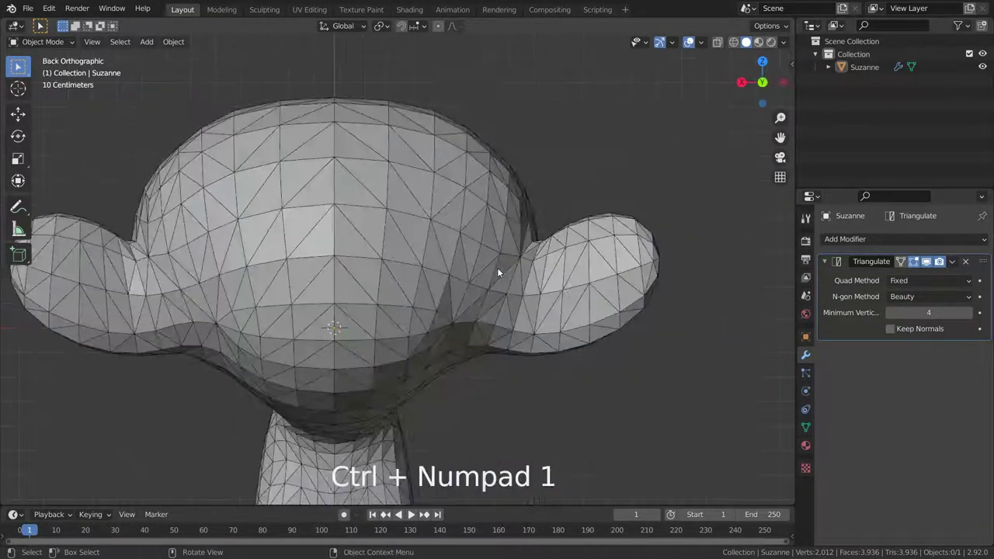
{"action": "scroll", "coordinate": [483, 252], "scroll_direction": "down", "scroll_amount": 4}
{"action": "scroll", "coordinate": [392, 292], "scroll_direction": "up", "scroll_amount": 3}
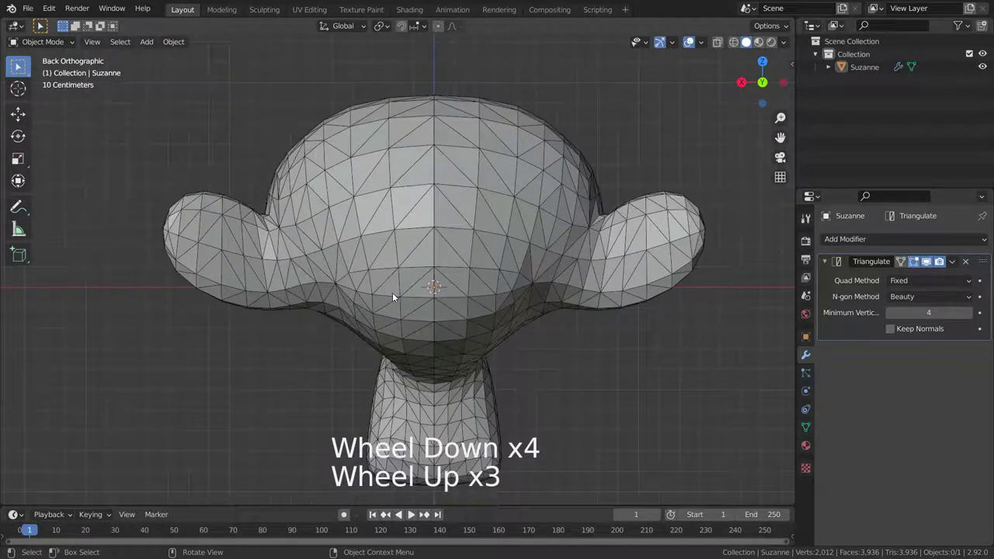
{"action": "scroll", "coordinate": [392, 292], "scroll_direction": "up", "scroll_amount": 1}
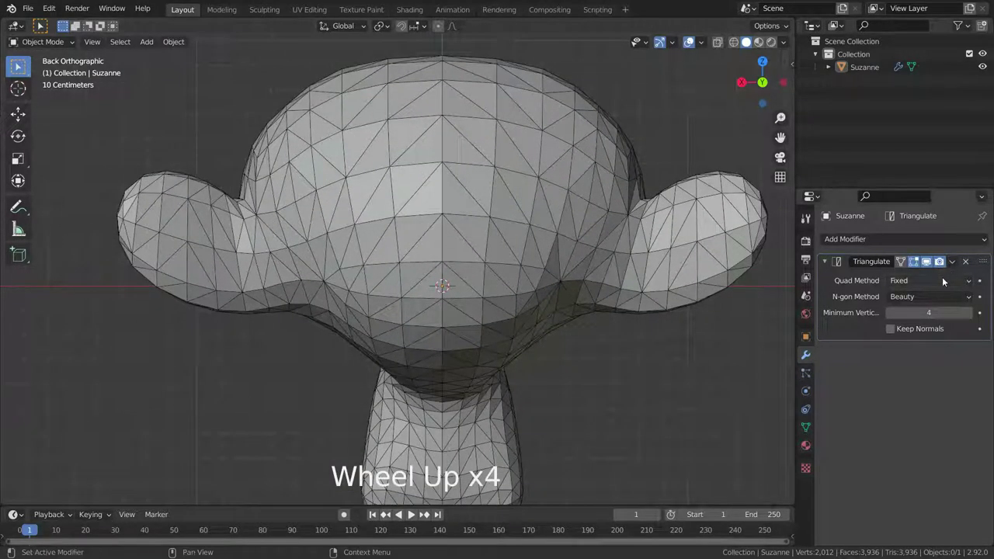
{"action": "left_click", "coordinate": [927, 262]}
{"action": "left_click", "coordinate": [927, 262]}
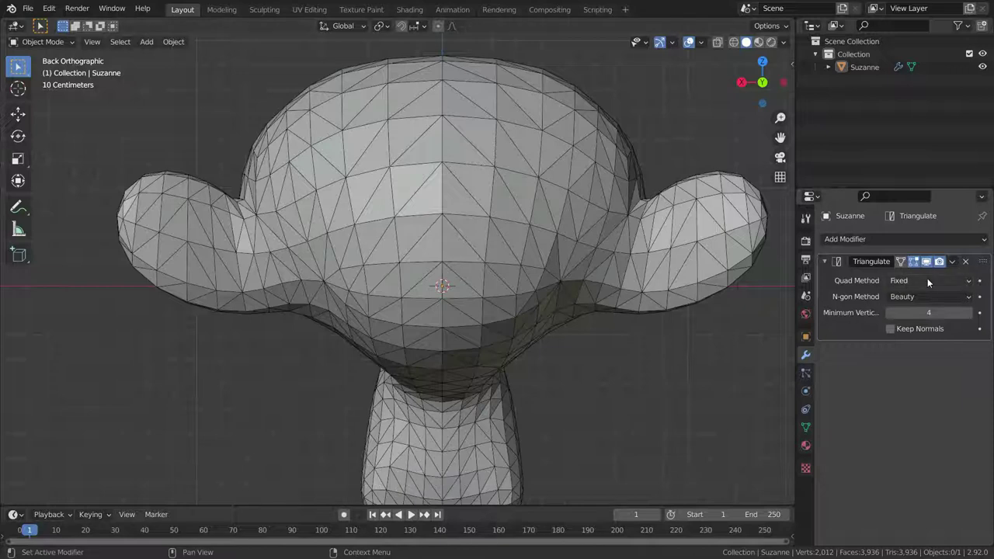
Compare Fixed Alternate against Fixed quad splitting, ending on Fixed.
{"action": "left_click", "coordinate": [928, 281]}
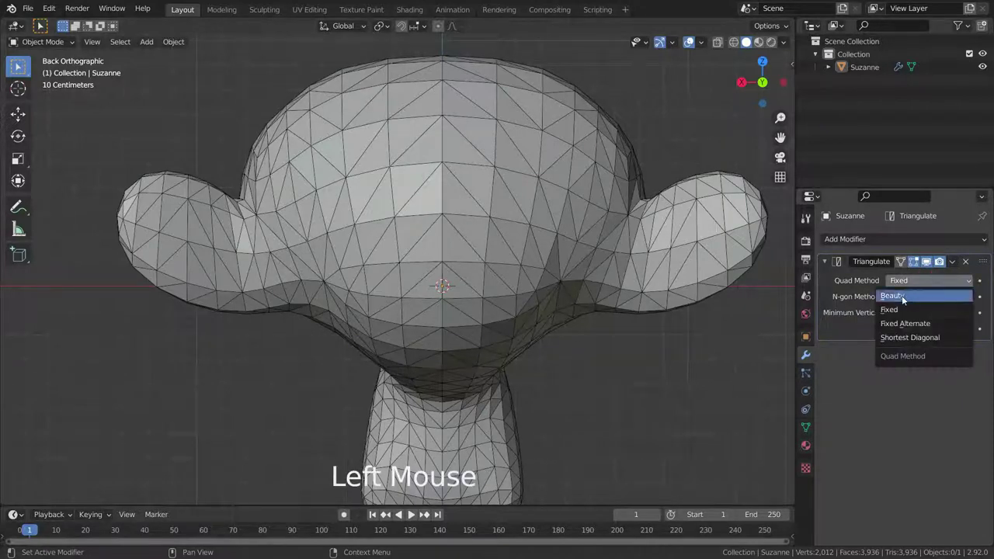
{"action": "left_click", "coordinate": [916, 325]}
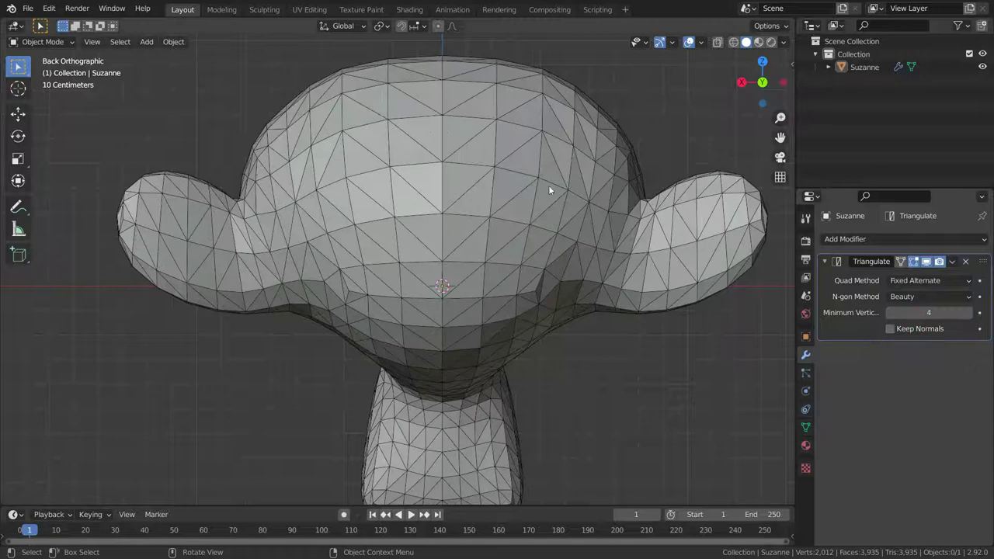
{"action": "left_click", "coordinate": [947, 281]}
{"action": "left_click", "coordinate": [915, 311]}
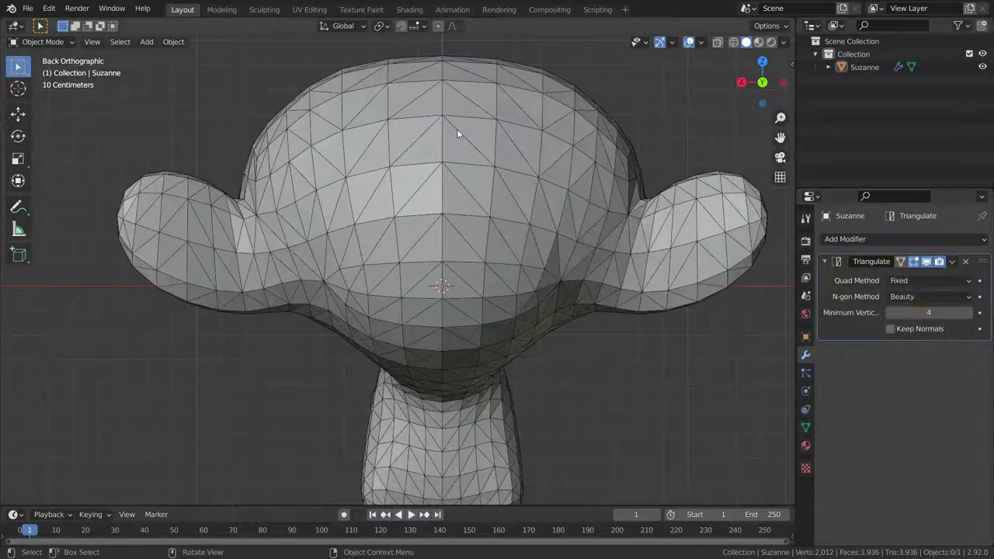
{"action": "left_click", "coordinate": [922, 282]}
{"action": "left_click", "coordinate": [912, 323]}
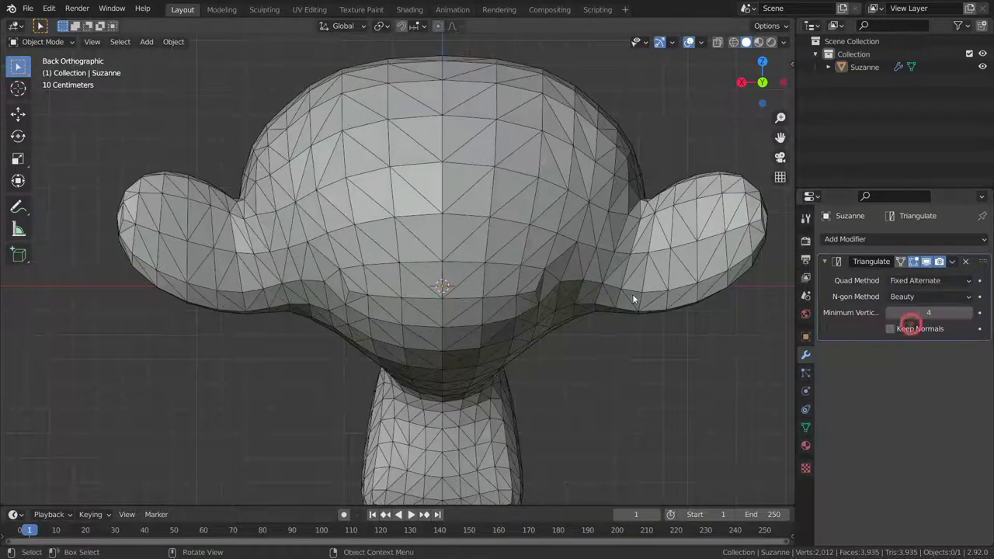
{"action": "left_click", "coordinate": [924, 280]}
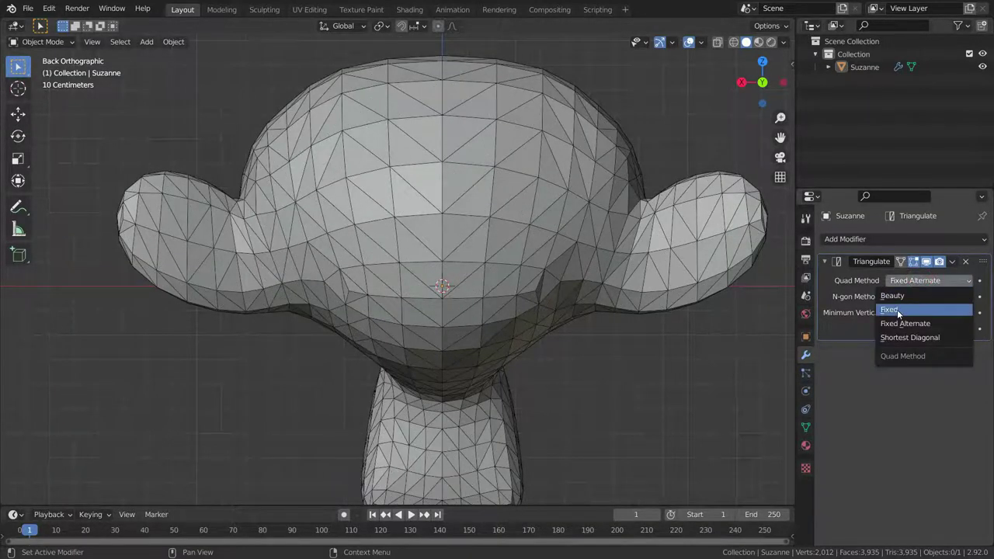
{"action": "left_click", "coordinate": [897, 309]}
Orbit the view round to Suzanne's front.
{"action": "scroll", "coordinate": [473, 270], "scroll_direction": "down", "scroll_amount": 1}
{"action": "scroll", "coordinate": [473, 270], "scroll_direction": "down", "scroll_amount": 3}
{"action": "scroll", "coordinate": [473, 270], "scroll_direction": "up", "scroll_amount": 2}
{"action": "middle_click_drag", "start_coordinate": [473, 270], "coordinate": [472, 346]}
{"action": "scroll", "coordinate": [415, 291], "scroll_direction": "down", "scroll_amount": 4}
{"action": "scroll", "coordinate": [415, 290], "scroll_direction": "up", "scroll_amount": 3}
{"action": "scroll", "coordinate": [481, 343], "scroll_direction": "up", "scroll_amount": 1}
{"action": "scroll", "coordinate": [472, 346], "scroll_direction": "down", "scroll_amount": 2}
{"action": "scroll", "coordinate": [472, 347], "scroll_direction": "up", "scroll_amount": 1}
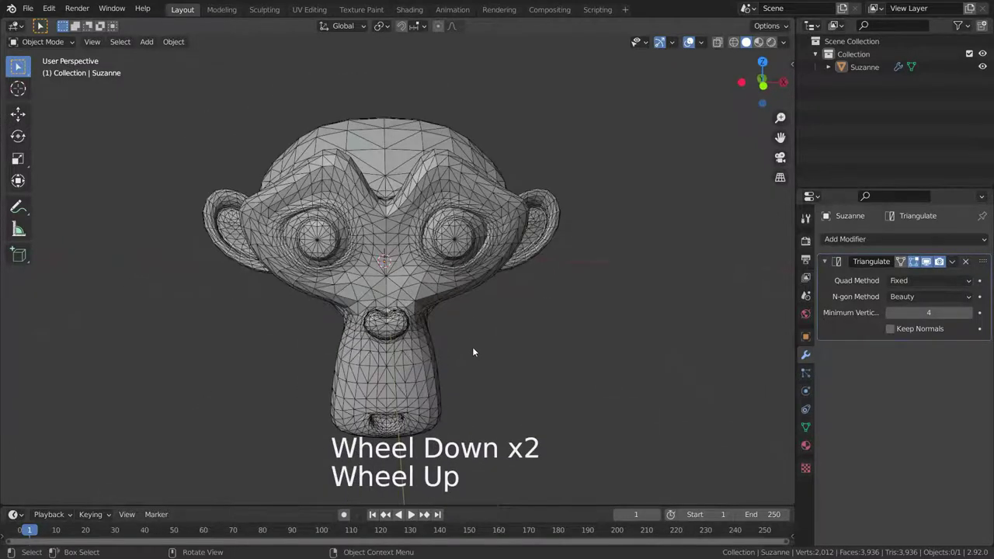
Deselect everything and add a cylinder with 8 vertices.
{"action": "key", "text": "a"}
{"action": "key", "text": "a"}
{"action": "left_click", "coordinate": [240, 111]}
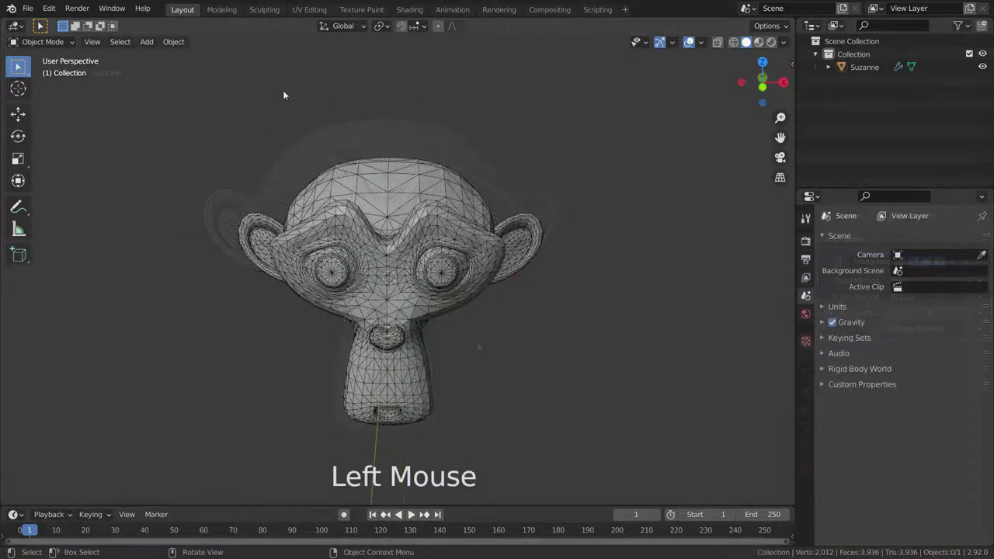
{"action": "key", "text": "shift+a"}
{"action": "mouse_move", "coordinate": [257, 102]}
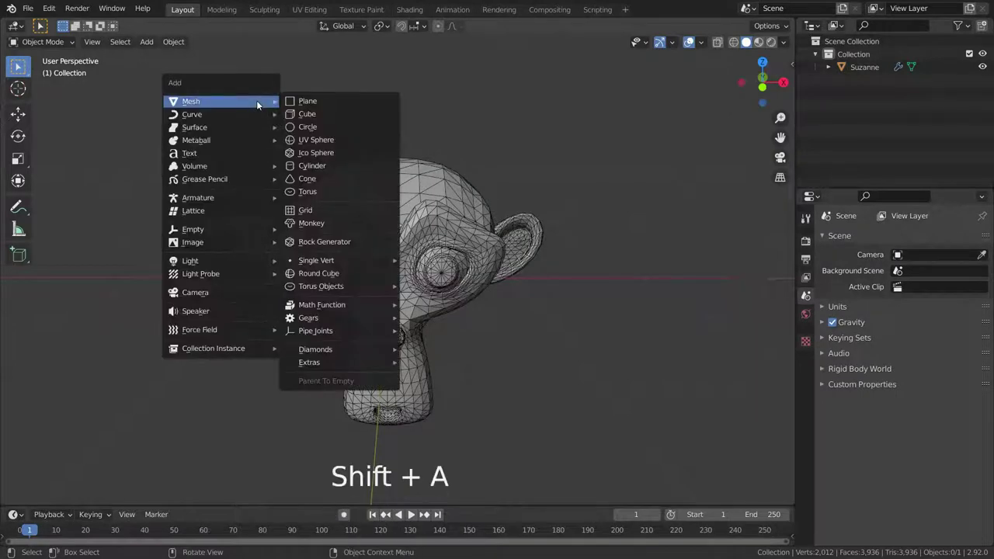
{"action": "left_click", "coordinate": [323, 166]}
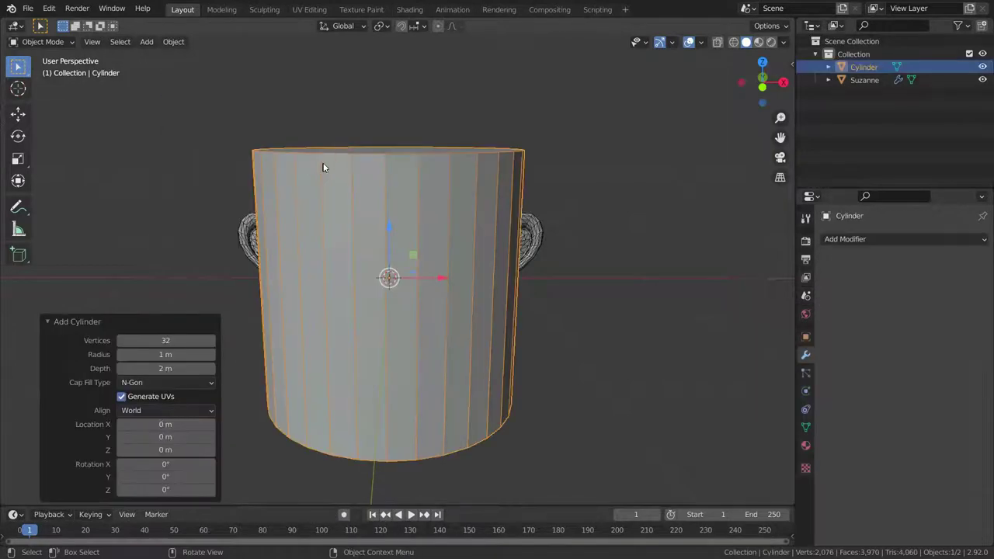
{"action": "left_click", "coordinate": [169, 340]}
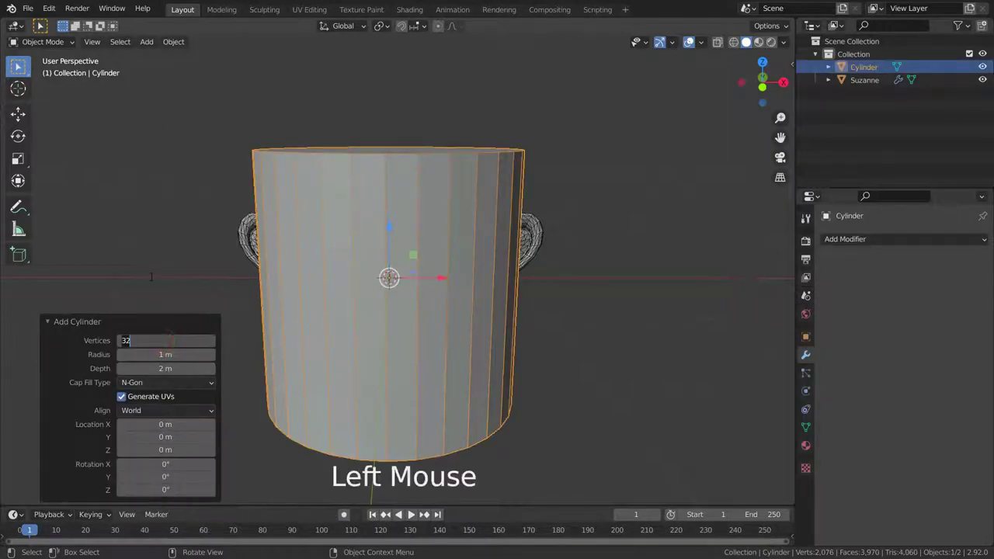
{"action": "key", "text": "Return"}
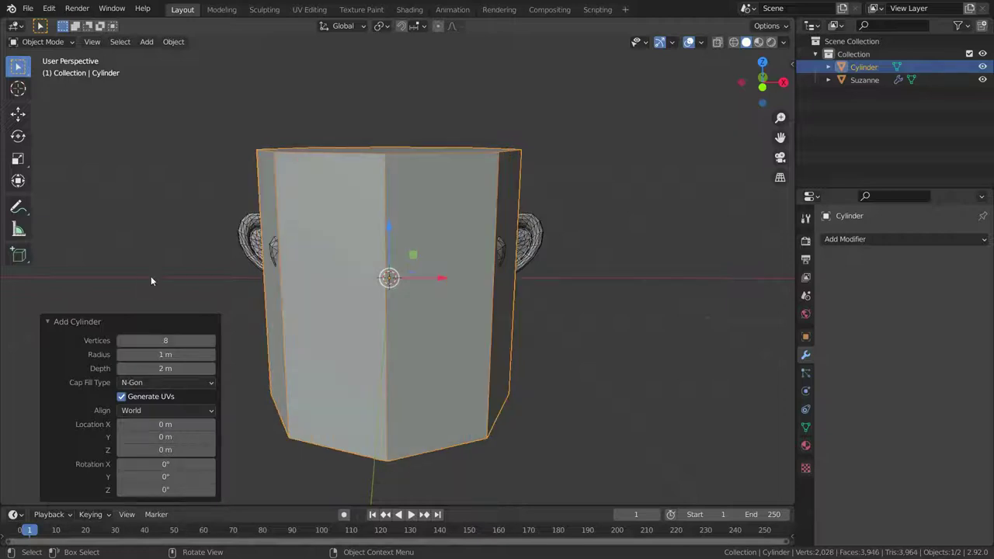
Move the cylinder 2.5885 m along X beside Suzanne.
{"action": "scroll", "coordinate": [410, 287], "scroll_direction": "down", "scroll_amount": 4}
{"action": "left_click_drag", "start_coordinate": [419, 288], "coordinate": [602, 284]}
{"action": "scroll", "coordinate": [596, 248], "scroll_direction": "up", "scroll_amount": 1}
{"action": "scroll", "coordinate": [596, 244], "scroll_direction": "up", "scroll_amount": 1}
Orbit around the cylinder and Suzanne, checking a top-down view.
{"action": "middle_click_drag", "start_coordinate": [596, 247], "coordinate": [551, 321]}
{"action": "scroll", "coordinate": [707, 288], "scroll_direction": "up", "scroll_amount": 1}
{"action": "middle_click_drag", "start_coordinate": [704, 299], "coordinate": [559, 276]}
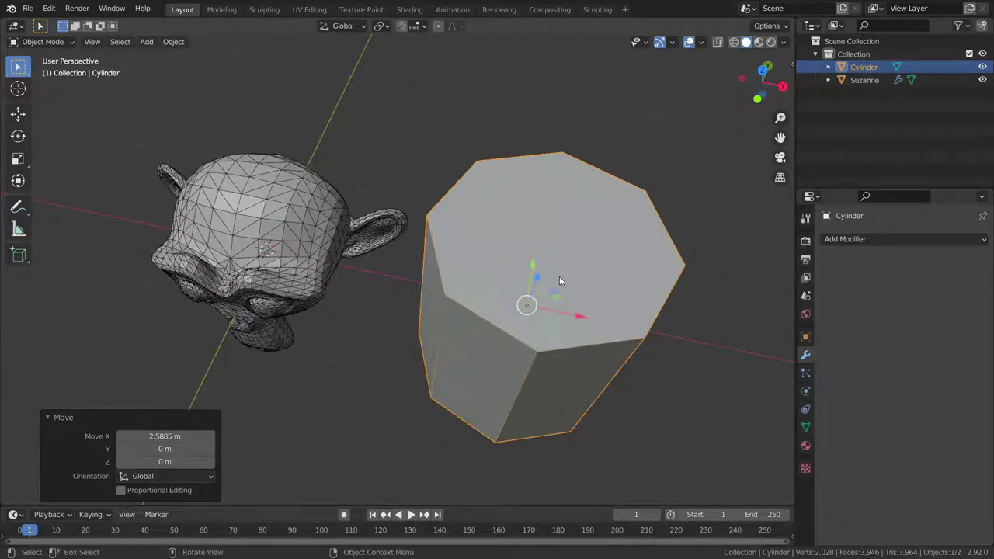
{"action": "key", "text": "KP_7"}
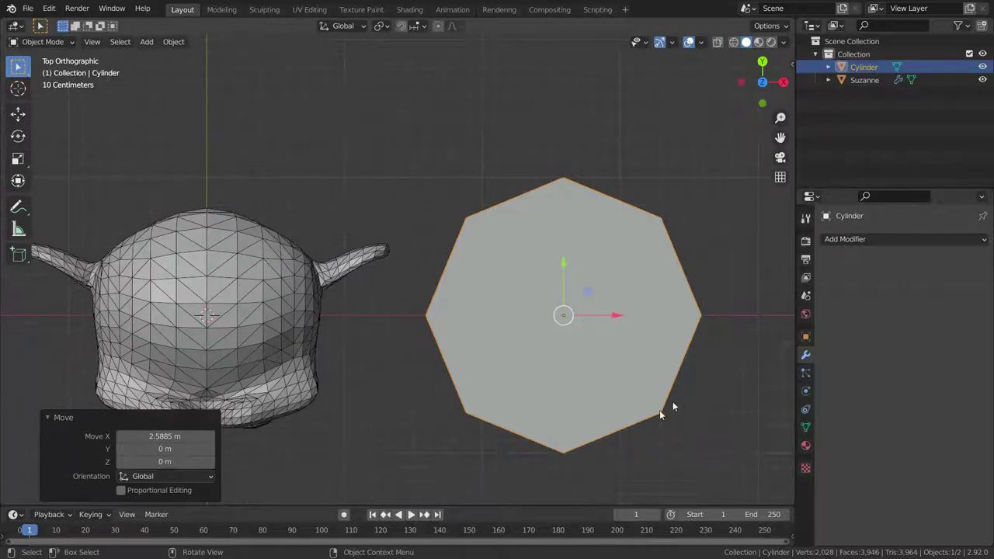
{"action": "middle_click_drag", "start_coordinate": [556, 321], "coordinate": [581, 357]}
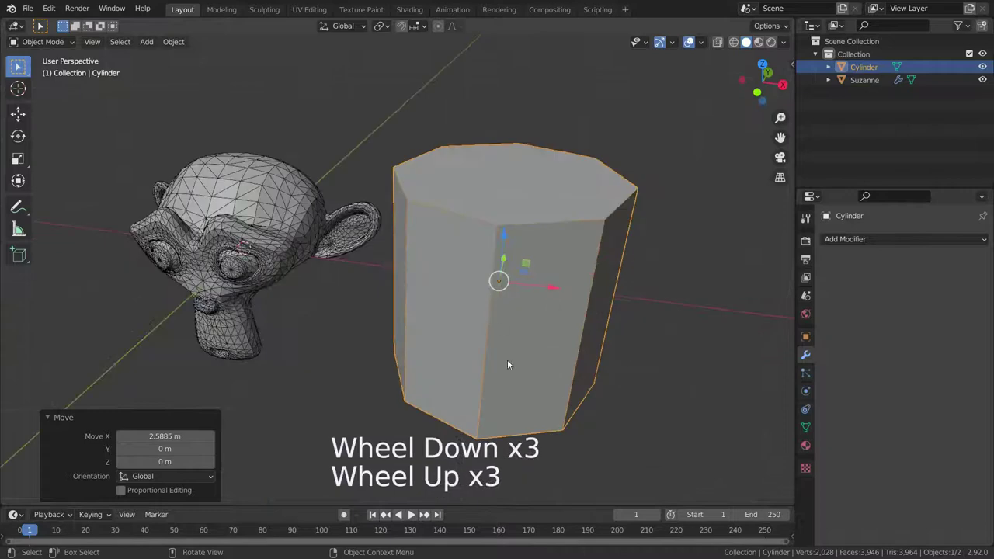
{"action": "middle_click_drag", "start_coordinate": [508, 364], "coordinate": [613, 365]}
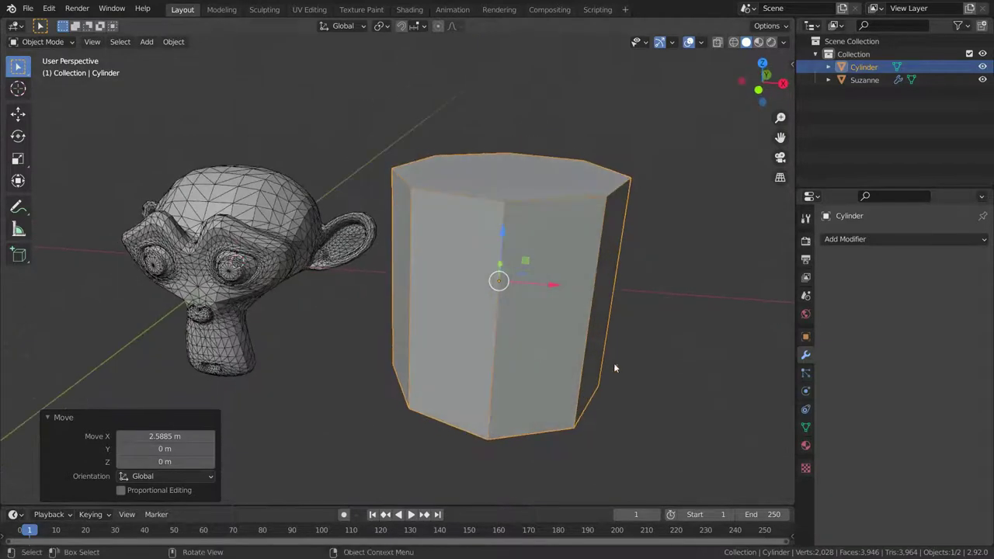
Add a Triangulate modifier to the cylinder, deselect it, and orbit to inspect its triangulated caps.
{"action": "left_click", "coordinate": [846, 240]}
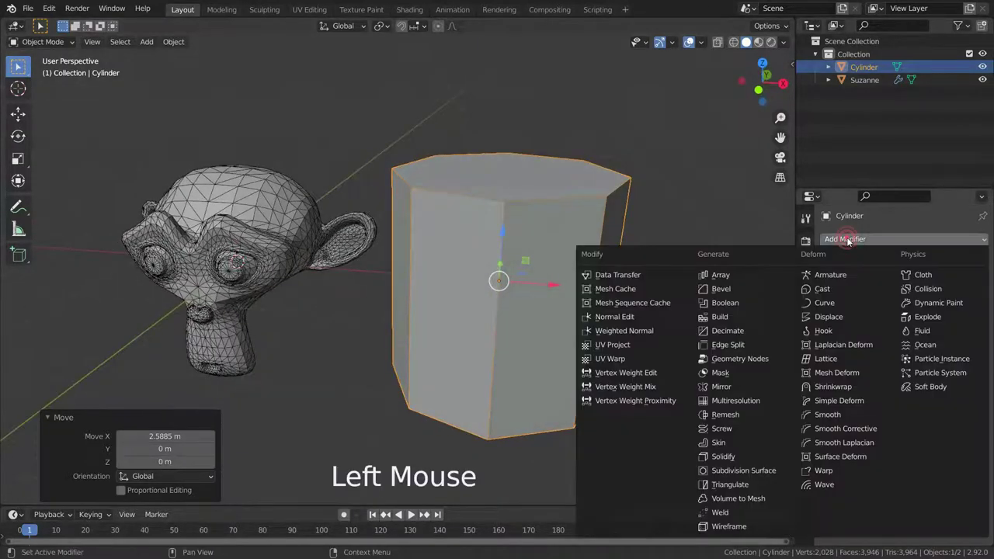
{"action": "left_click", "coordinate": [715, 486]}
{"action": "scroll", "coordinate": [522, 238], "scroll_direction": "up", "scroll_amount": 2}
{"action": "middle_click_drag", "start_coordinate": [522, 238], "coordinate": [689, 327]}
{"action": "left_click", "coordinate": [690, 327]}
{"action": "middle_click_drag", "start_coordinate": [544, 272], "coordinate": [532, 303]}
{"action": "scroll", "coordinate": [533, 304], "scroll_direction": "down", "scroll_amount": 4}
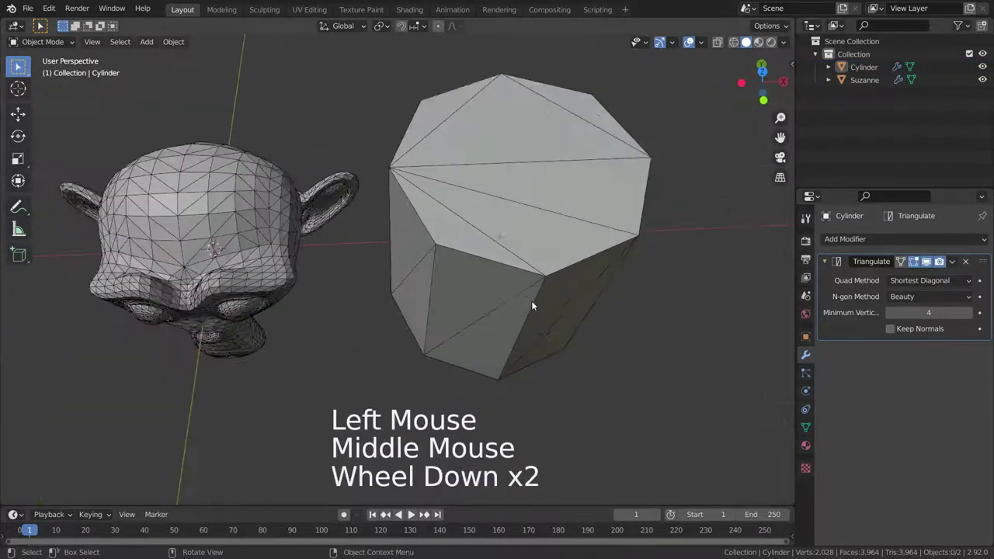
{"action": "scroll", "coordinate": [547, 249], "scroll_direction": "up", "scroll_amount": 2}
{"action": "middle_click_drag", "start_coordinate": [515, 345], "coordinate": [552, 210]}
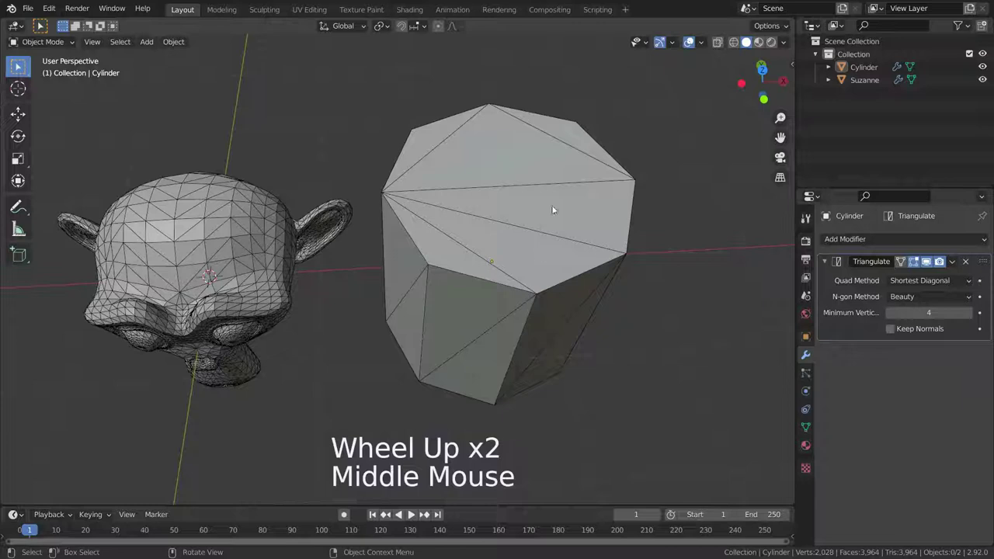
{"action": "scroll", "coordinate": [531, 220], "scroll_direction": "up", "scroll_amount": 1}
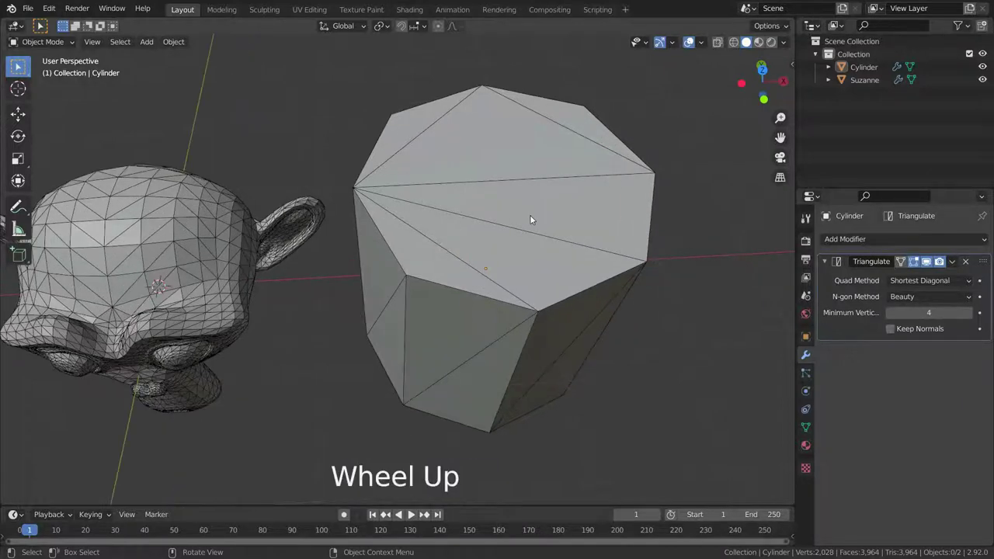
Set the cylinder's Triangulate N-gon Method to Clip after briefly comparing it with Beauty.
{"action": "left_click", "coordinate": [921, 296]}
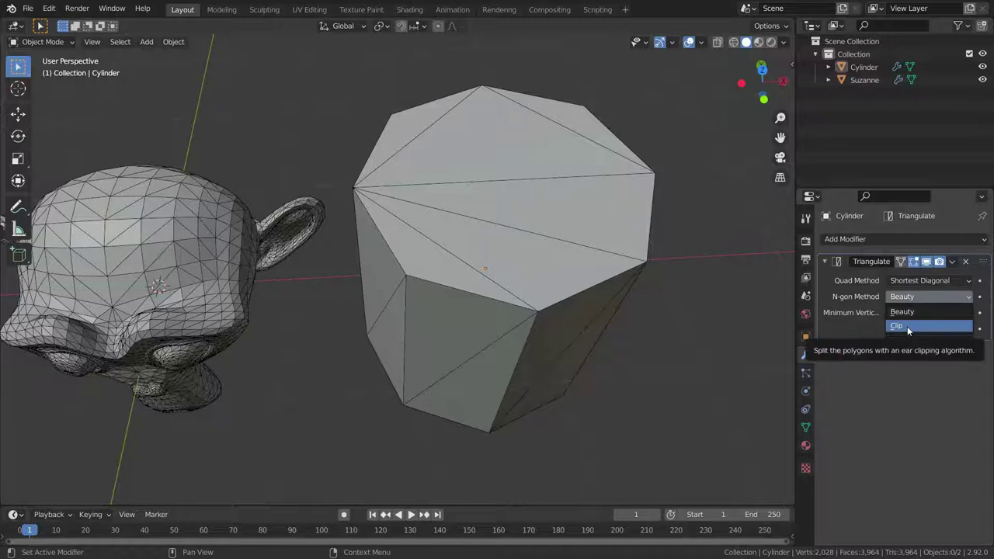
{"action": "left_click", "coordinate": [907, 326]}
{"action": "middle_click_drag", "start_coordinate": [528, 262], "coordinate": [522, 218]}
{"action": "scroll", "coordinate": [522, 218], "scroll_direction": "down", "scroll_amount": 3}
{"action": "scroll", "coordinate": [522, 214], "scroll_direction": "up", "scroll_amount": 3}
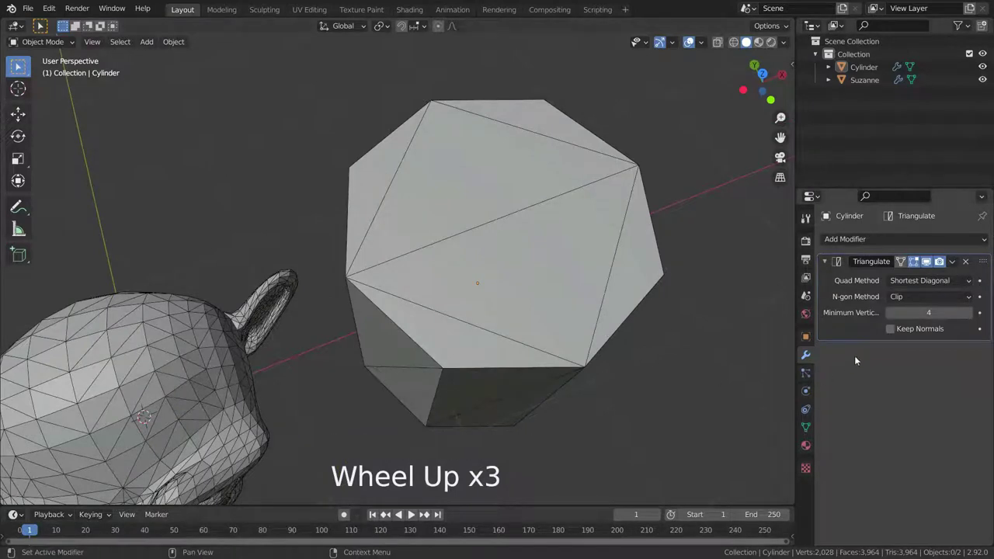
{"action": "left_click", "coordinate": [904, 297]}
{"action": "left_click", "coordinate": [905, 311]}
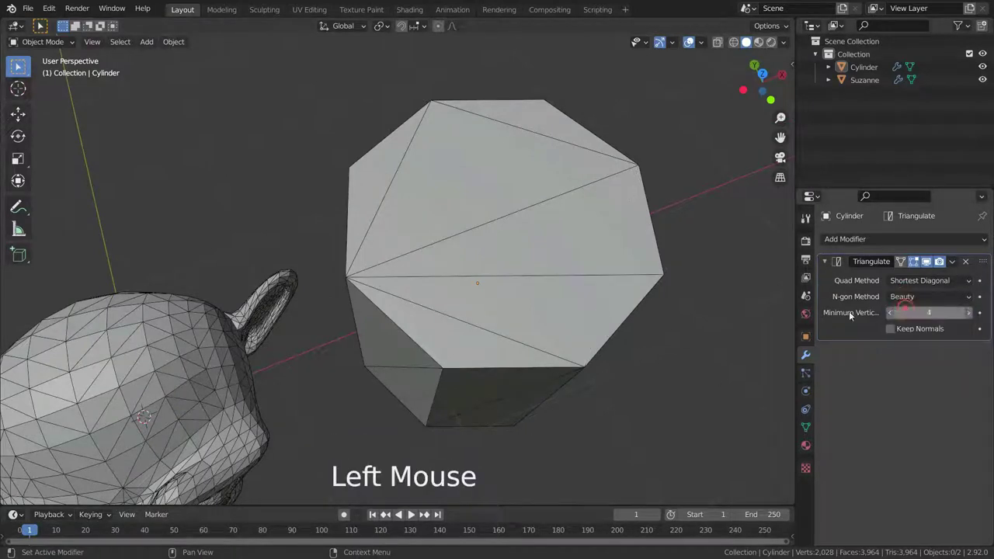
{"action": "left_click", "coordinate": [904, 297]}
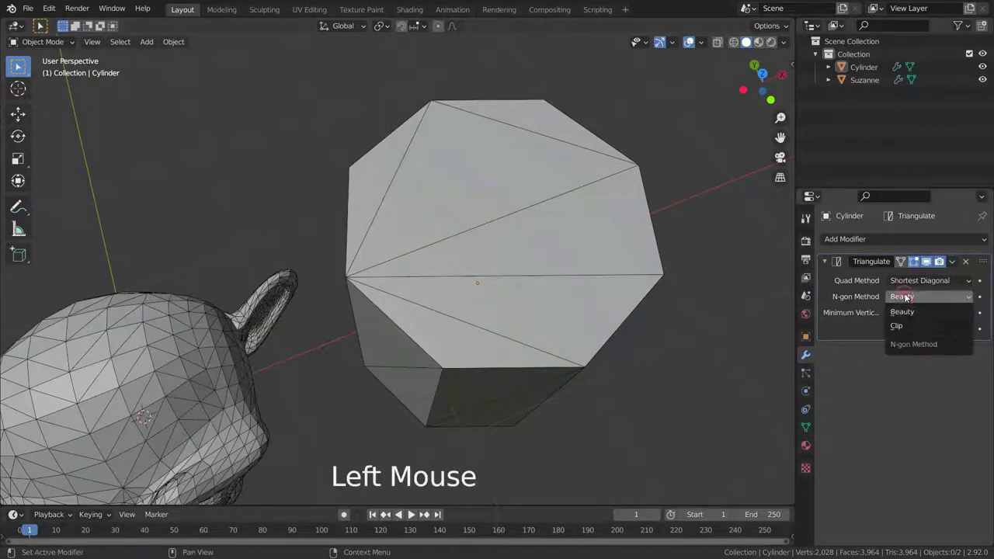
{"action": "left_click", "coordinate": [898, 327]}
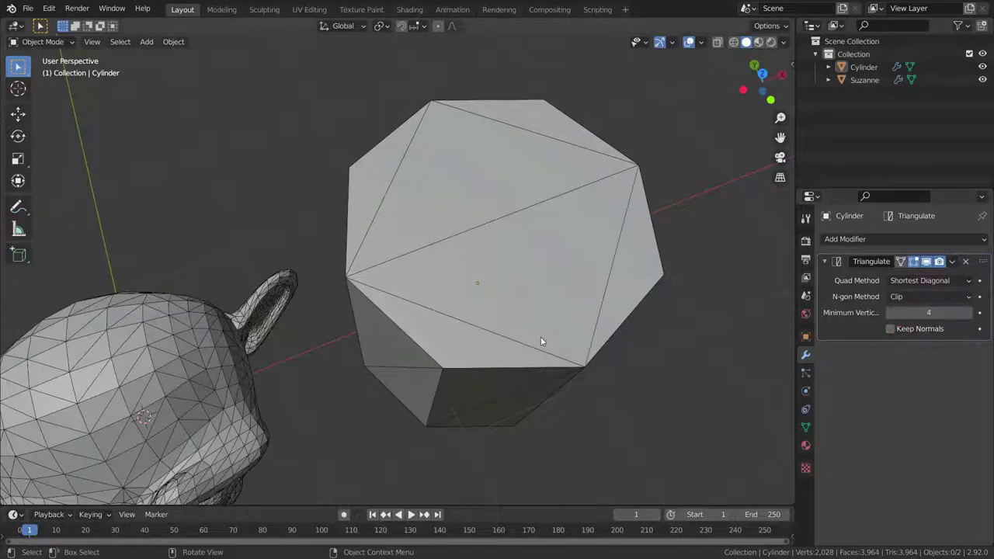
{"action": "middle_click_drag", "start_coordinate": [538, 342], "coordinate": [517, 271]}
Drag the Viewport/Properties border left so labels like Minimum Vertices show in full.
{"action": "scroll", "coordinate": [523, 348], "scroll_direction": "down", "scroll_amount": 4}
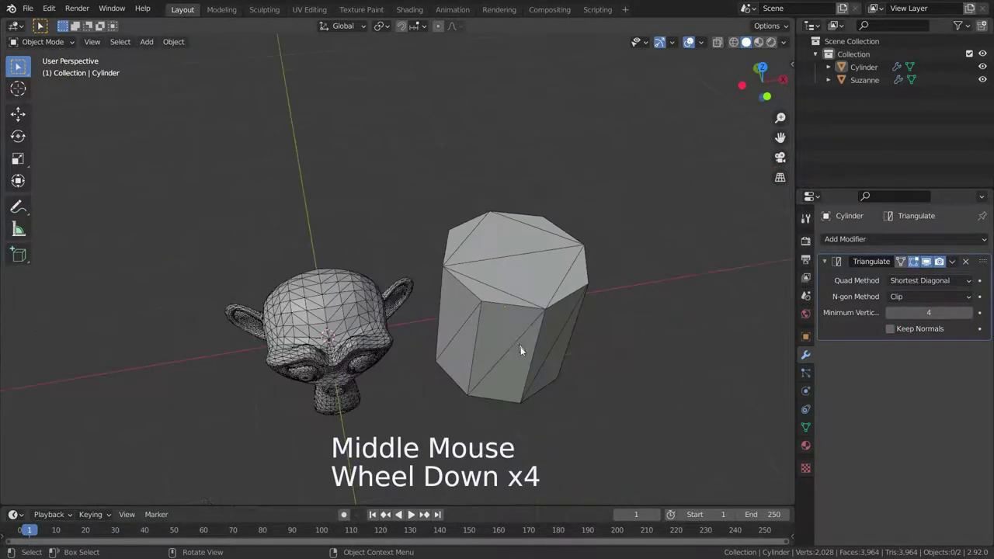
{"action": "scroll", "coordinate": [521, 354], "scroll_direction": "up", "scroll_amount": 2}
{"action": "mouse_move", "coordinate": [522, 354]}
{"action": "middle_mouse_down"}
{"action": "mouse_move", "coordinate": [521, 336]}
{"action": "mouse_move", "coordinate": [523, 346]}
{"action": "middle_mouse_up"}
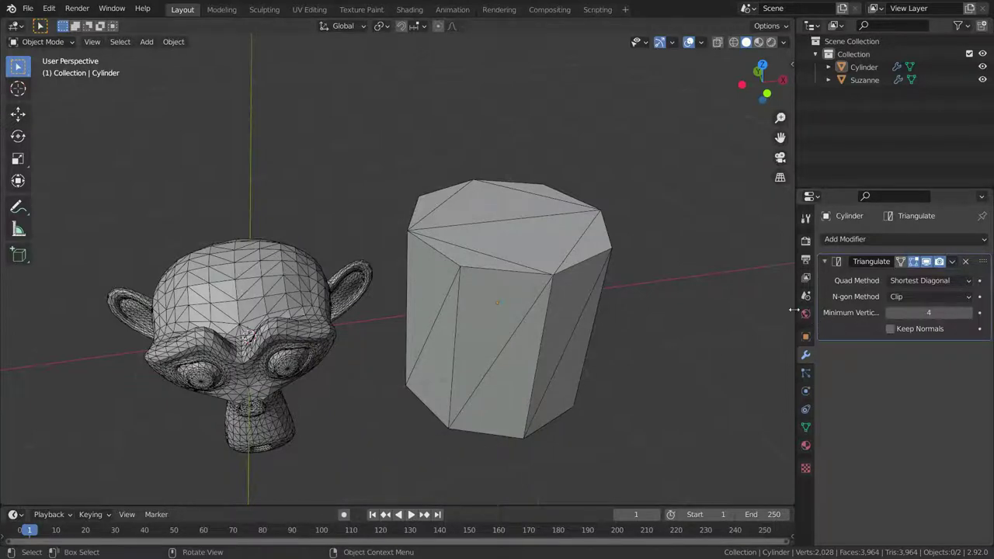
{"action": "left_click_drag", "start_coordinate": [795, 318], "coordinate": [776, 318]}
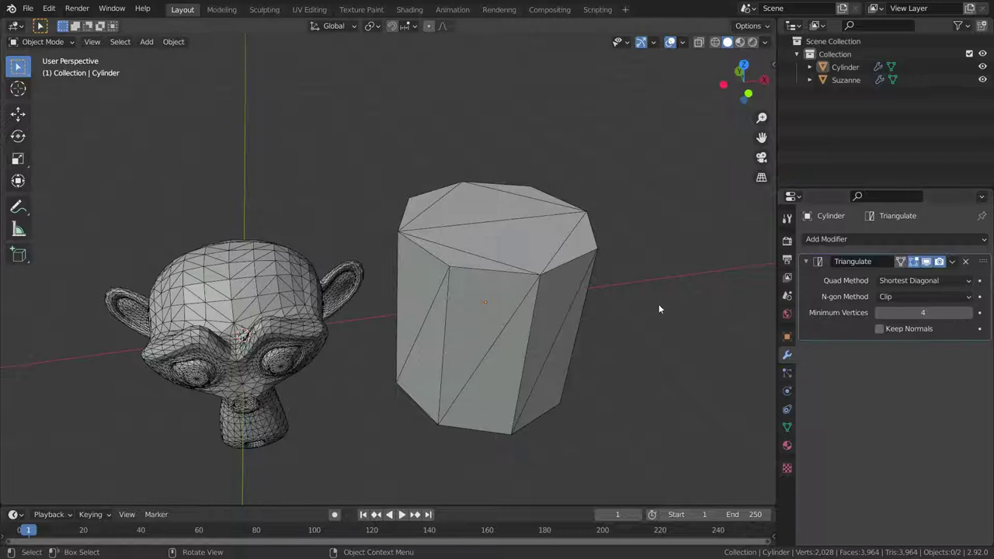
Raise the cylinder's Triangulate Minimum Vertices from 4 to 5, comparing against 4.
{"action": "middle_click_drag", "start_coordinate": [577, 333], "coordinate": [651, 341]}
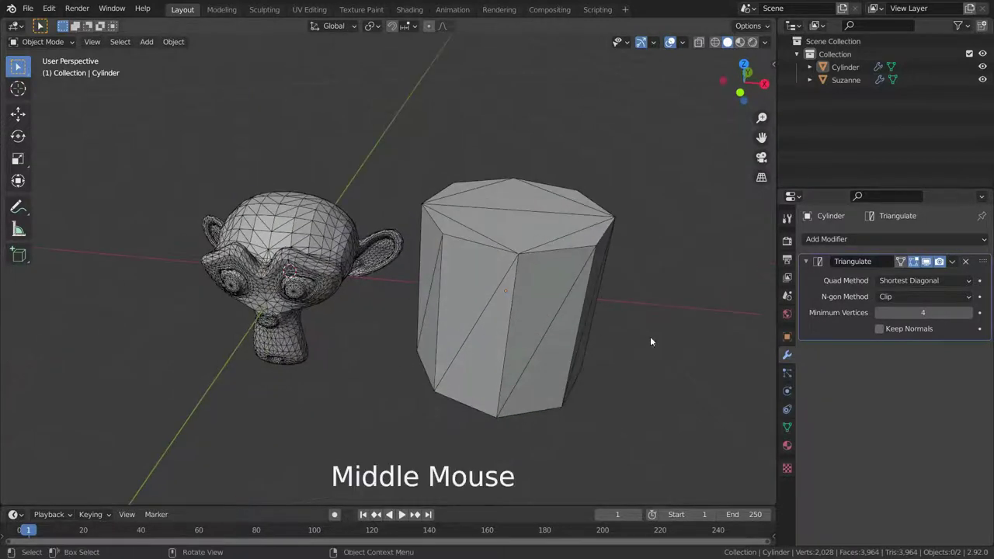
{"action": "left_click", "coordinate": [968, 314]}
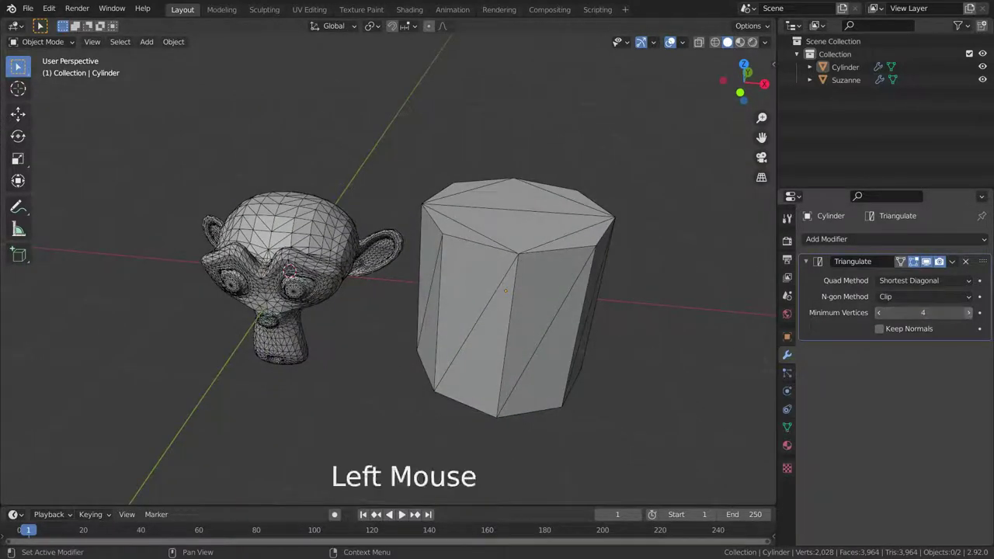
{"action": "middle_click_drag", "start_coordinate": [556, 327], "coordinate": [535, 333]}
{"action": "scroll", "coordinate": [512, 335], "scroll_direction": "up", "scroll_amount": 2}
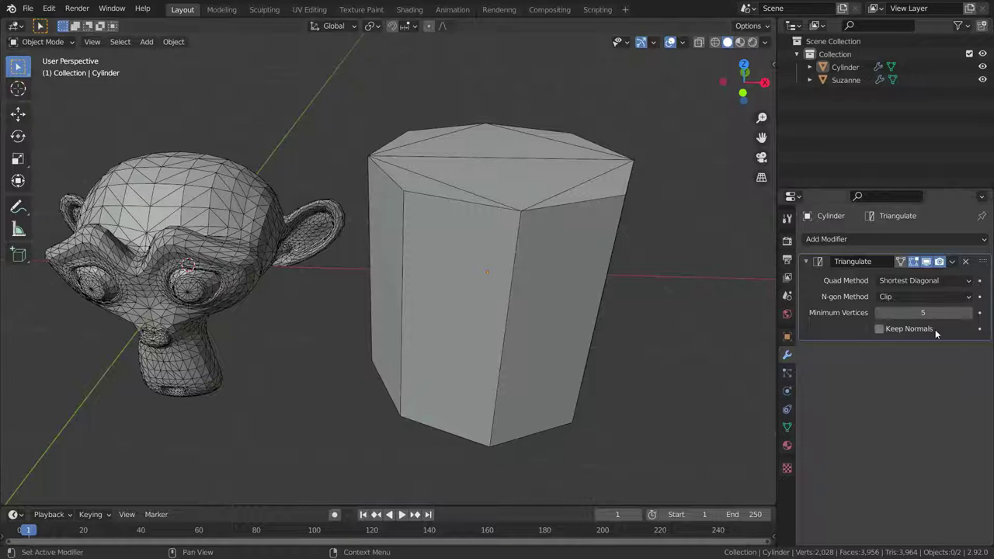
{"action": "left_click", "coordinate": [880, 312]}
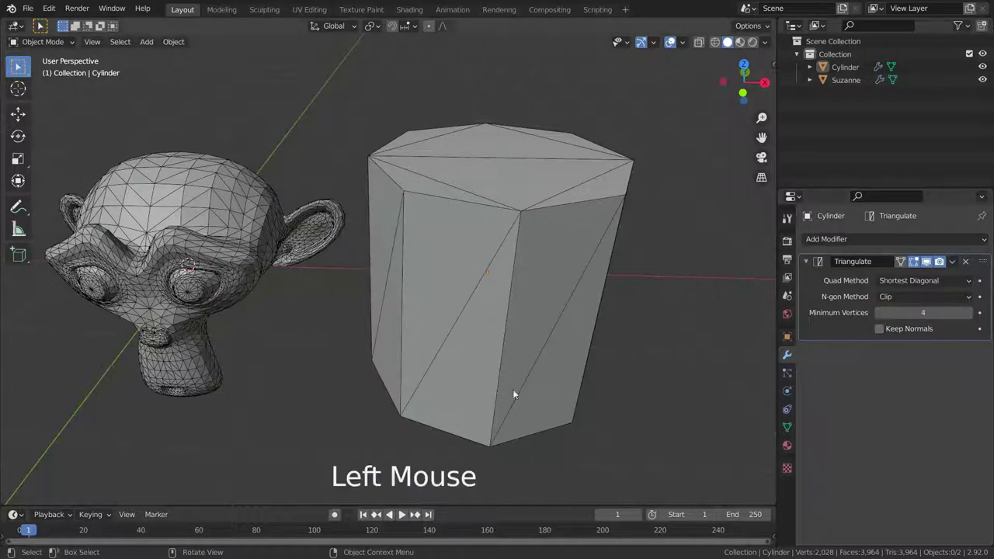
{"action": "left_click", "coordinate": [966, 312]}
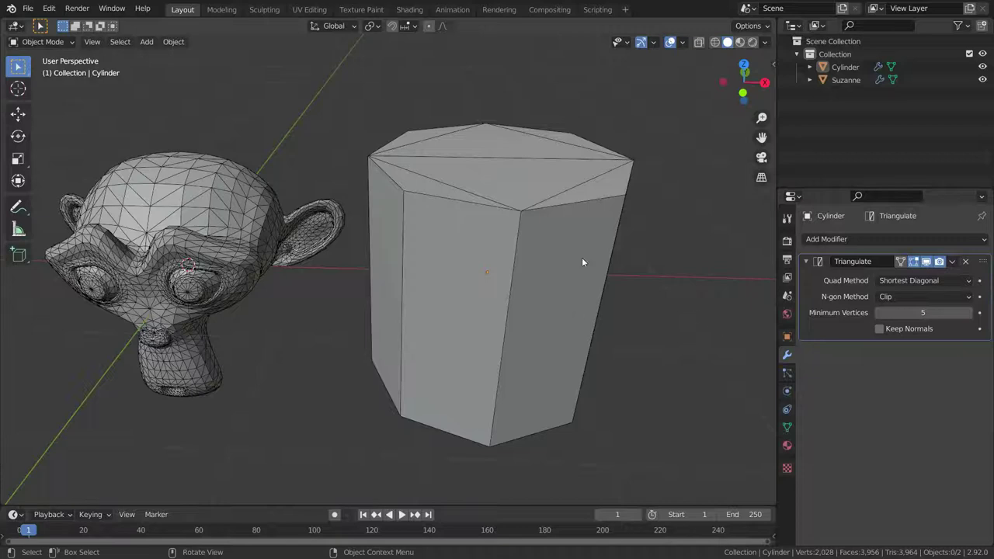
{"action": "middle_click_drag", "start_coordinate": [582, 262], "coordinate": [595, 286]}
{"action": "scroll", "coordinate": [595, 287], "scroll_direction": "down", "scroll_amount": 2}
{"action": "scroll", "coordinate": [636, 213], "scroll_direction": "up", "scroll_amount": 2}
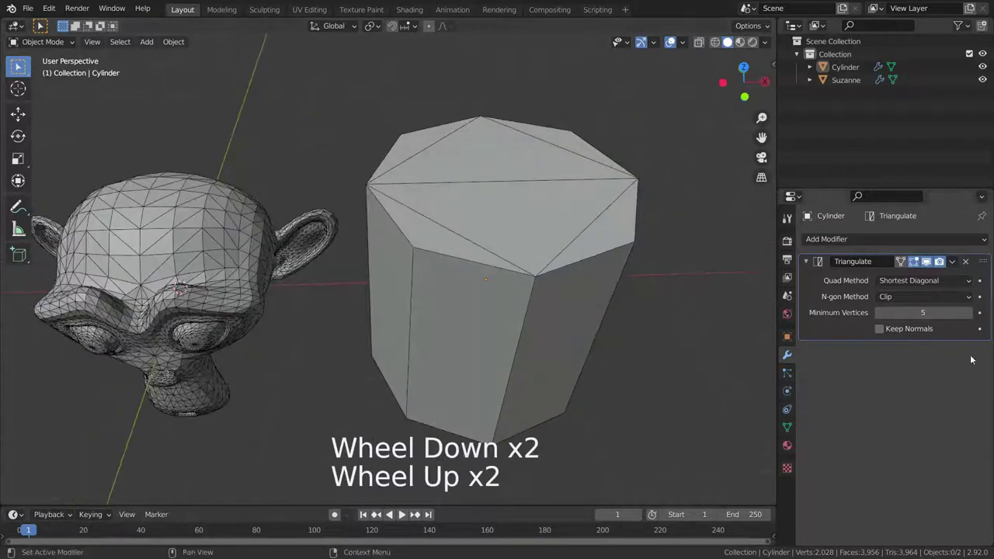
Step Minimum Vertices up to 9, then switch between 9 and 8, ending at 8.
{"action": "left_click", "coordinate": [970, 312]}
{"action": "left_click", "coordinate": [970, 312]}
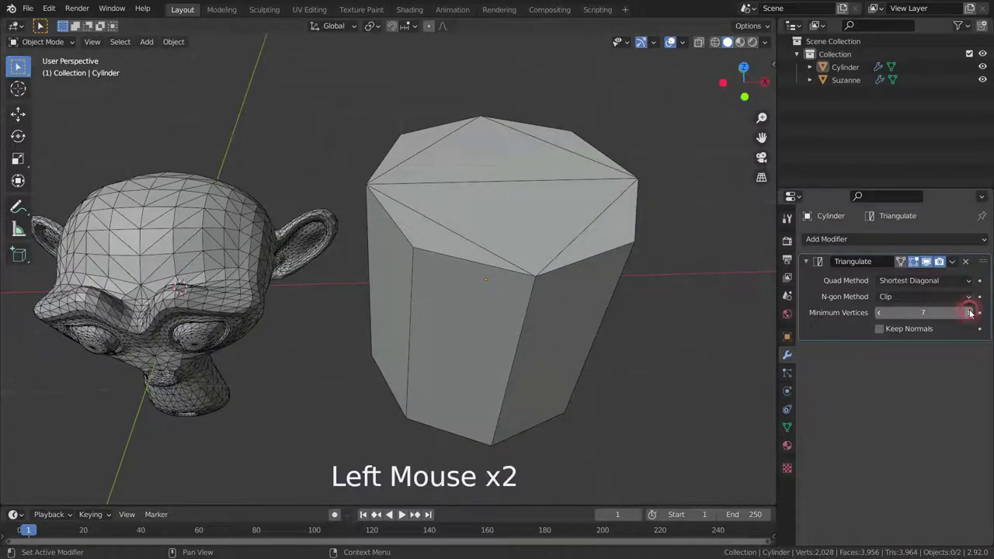
{"action": "left_click", "coordinate": [970, 312]}
{"action": "left_click", "coordinate": [970, 312]}
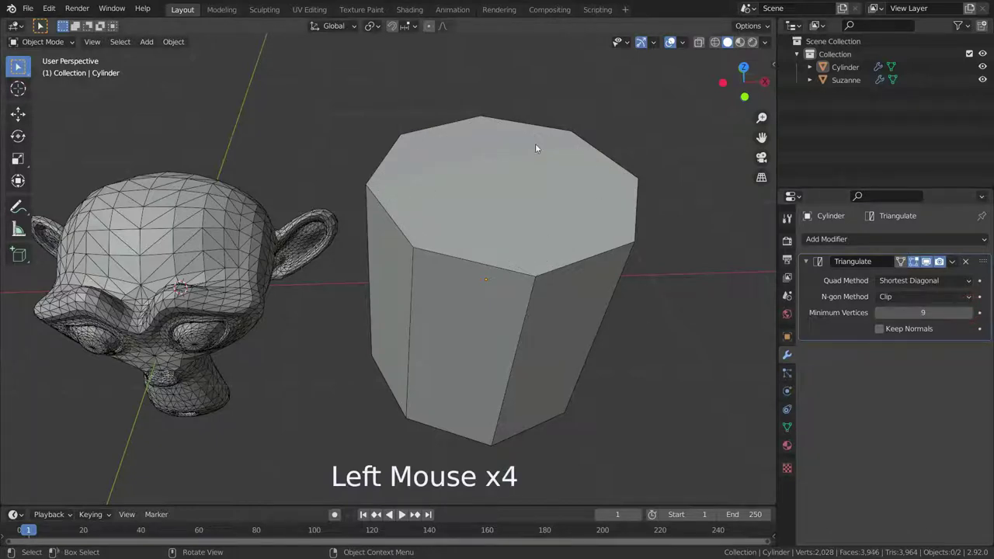
{"action": "middle_click_drag", "start_coordinate": [558, 293], "coordinate": [579, 279]}
{"action": "left_click", "coordinate": [878, 312]}
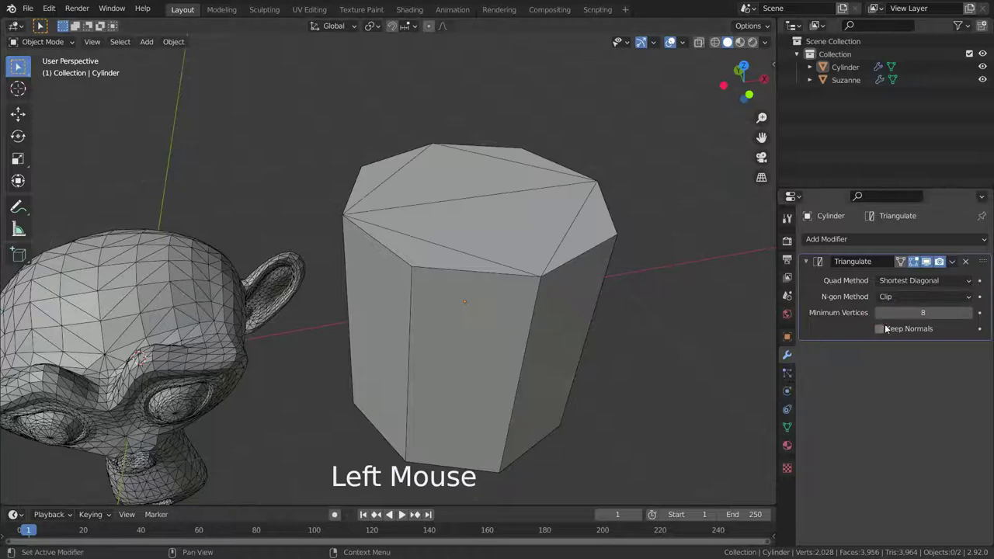
{"action": "left_click", "coordinate": [970, 312]}
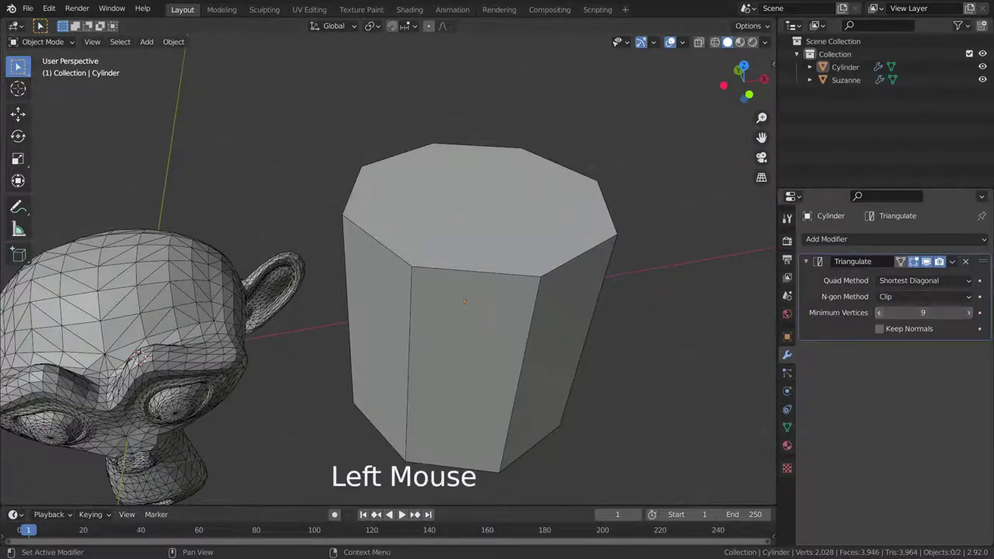
{"action": "left_click", "coordinate": [878, 312]}
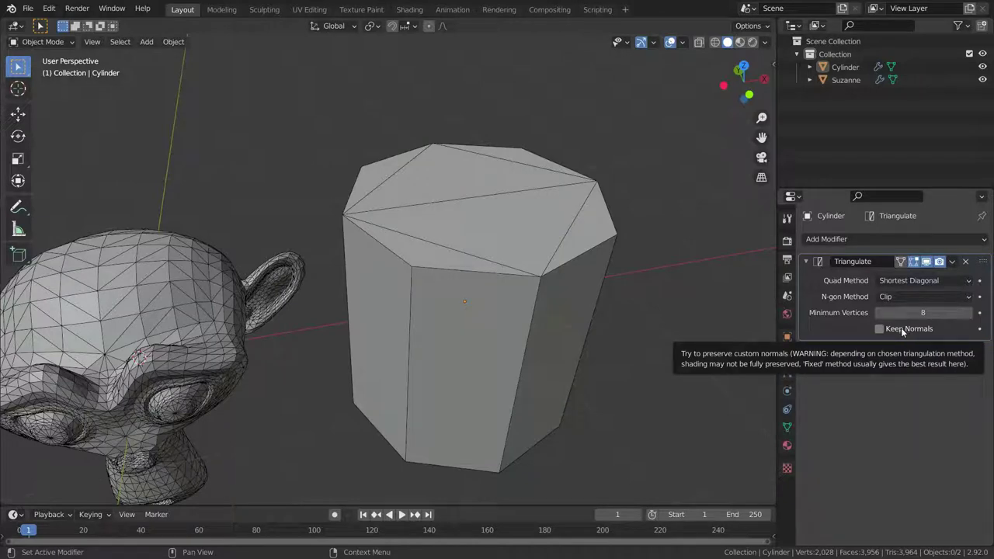
Zoom out to see both triangulated meshes side by side.
{"action": "scroll", "coordinate": [292, 115], "scroll_direction": "down", "scroll_amount": 3}
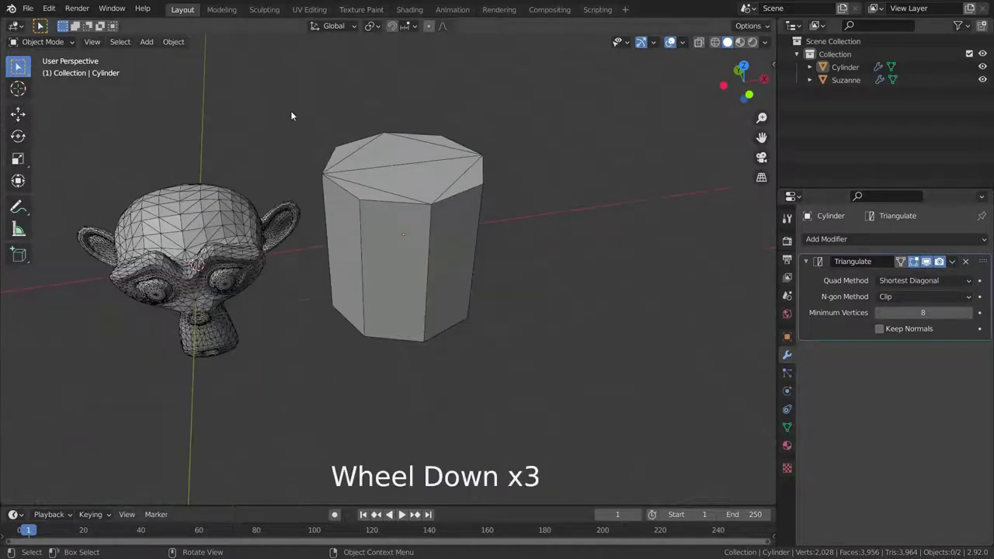
Add a Monkey mesh and move it 5.33 m along the X axis.
{"action": "key", "text": "shift+a"}
{"action": "mouse_move", "coordinate": [287, 95]}
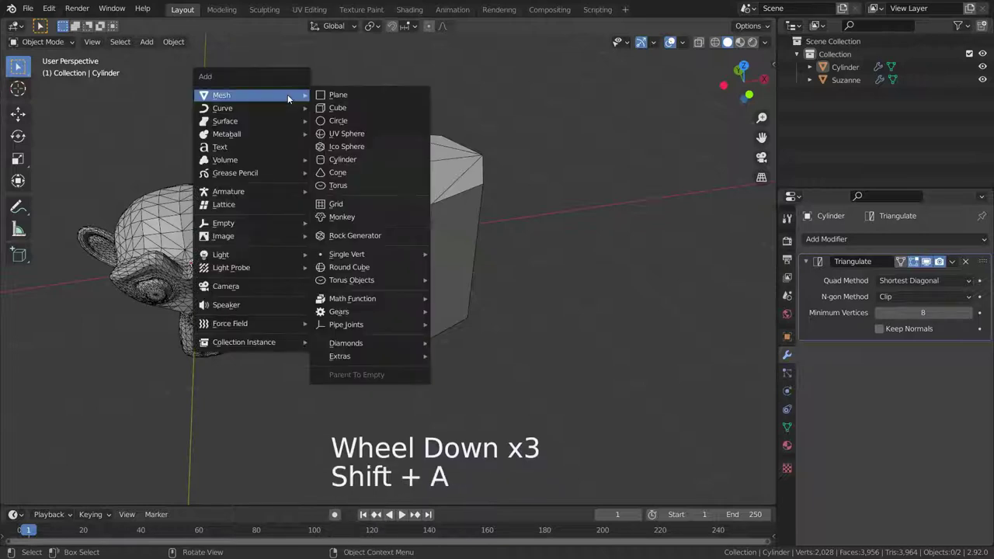
{"action": "left_click", "coordinate": [354, 218]}
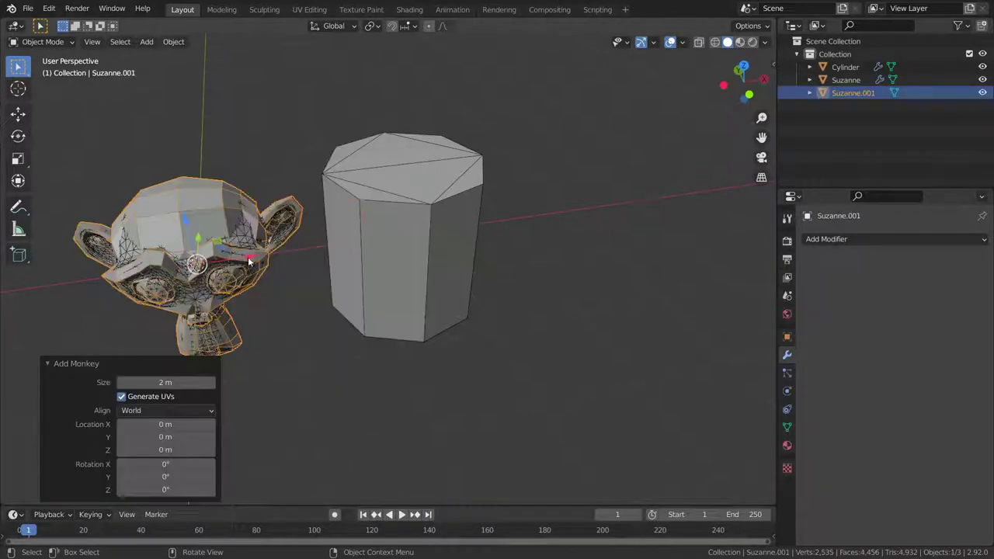
{"action": "left_click_drag", "start_coordinate": [249, 262], "coordinate": [642, 233]}
{"action": "middle_click_drag", "start_coordinate": [642, 233], "coordinate": [437, 229]}
{"action": "scroll", "coordinate": [481, 215], "scroll_direction": "up", "scroll_amount": 2}
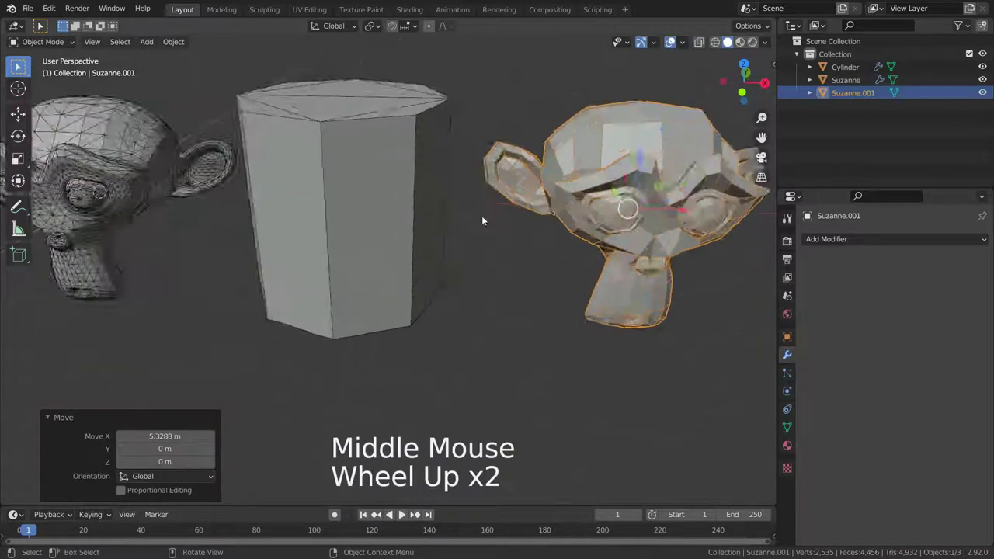
{"action": "scroll", "coordinate": [482, 219], "scroll_direction": "down", "scroll_amount": 4}
{"action": "scroll", "coordinate": [482, 219], "scroll_direction": "up", "scroll_amount": 4}
Set viewport shading lighting to MatCap with the red matcap, and select Suzanne.001.
{"action": "left_click", "coordinate": [765, 42]}
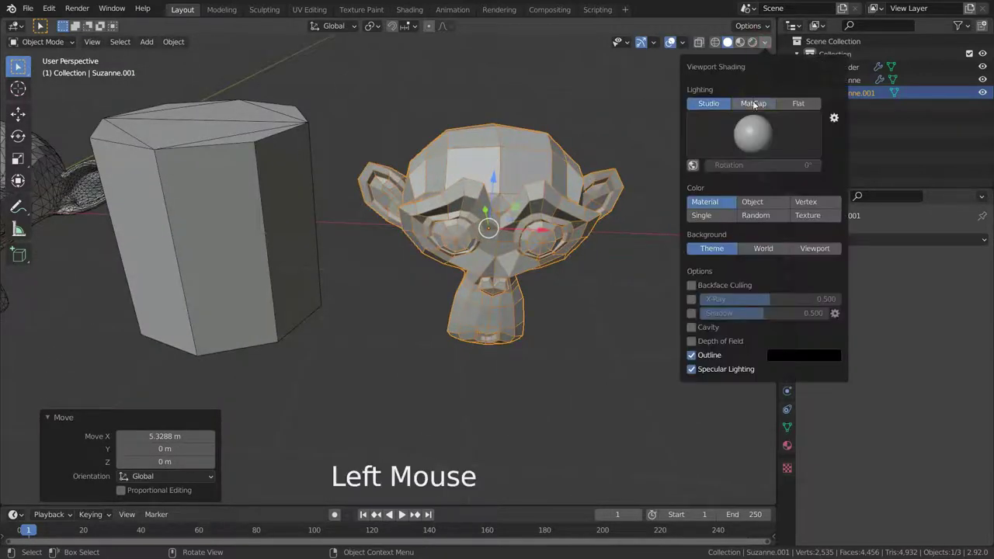
{"action": "left_click", "coordinate": [754, 104]}
{"action": "left_click", "coordinate": [753, 134]}
{"action": "left_click", "coordinate": [681, 255]}
{"action": "scroll", "coordinate": [606, 351], "scroll_direction": "up", "scroll_amount": 2}
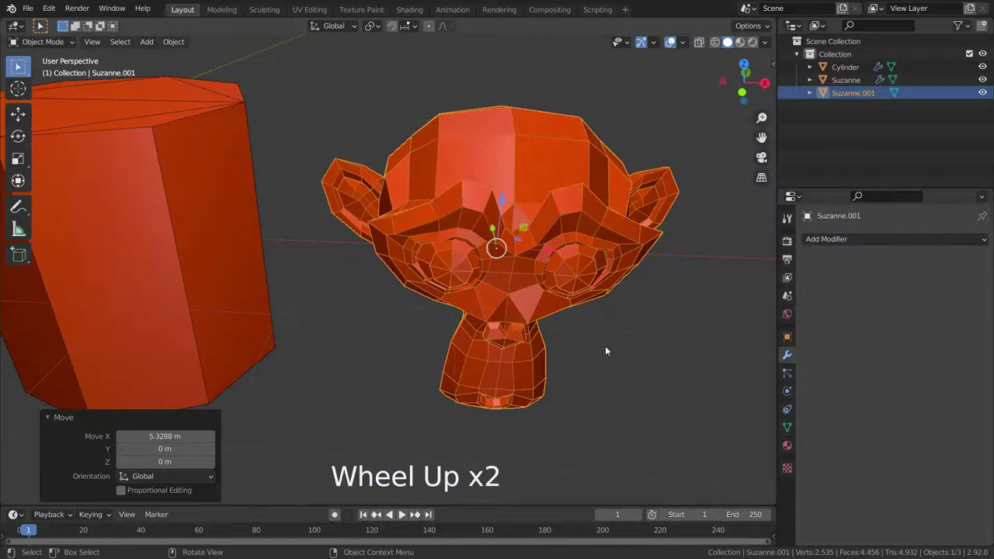
{"action": "double_click", "coordinate": [506, 278]}
{"action": "middle_click_drag", "start_coordinate": [506, 278], "coordinate": [650, 310]}
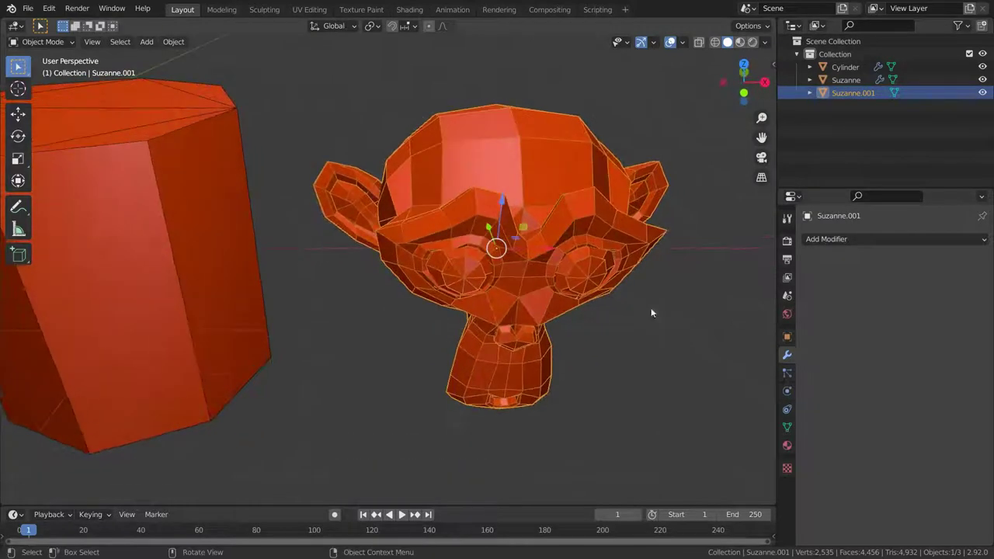
Add a Triangulate modifier to Suzanne.001.
{"action": "left_click", "coordinate": [863, 238]}
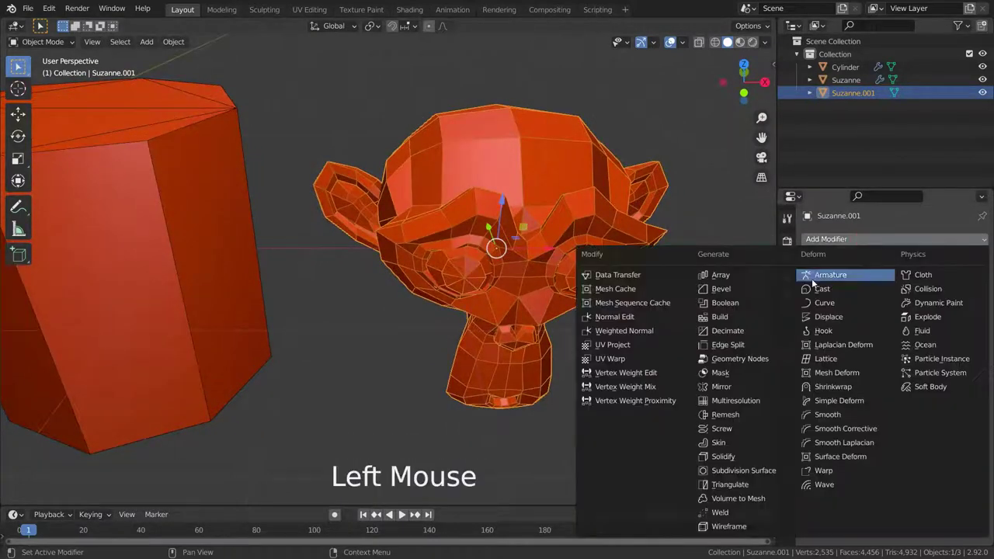
{"action": "left_click", "coordinate": [747, 489]}
{"action": "left_click", "coordinate": [621, 375]}
{"action": "middle_click_drag", "start_coordinate": [621, 375], "coordinate": [554, 239]}
{"action": "scroll", "coordinate": [546, 235], "scroll_direction": "up", "scroll_amount": 2}
Compare Suzanne.001 with and without triangulation from several angles.
{"action": "left_click", "coordinate": [552, 233]}
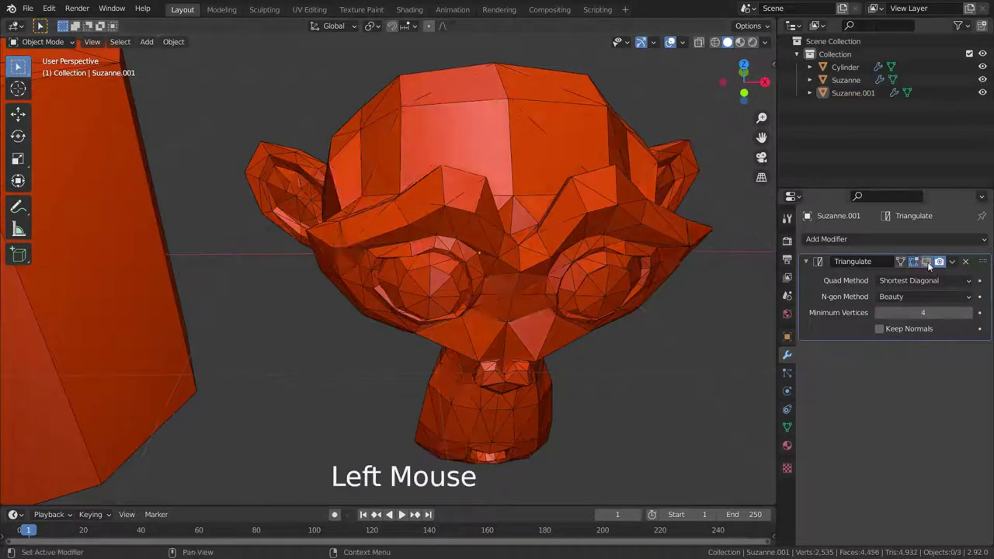
{"action": "left_click", "coordinate": [558, 231]}
{"action": "left_click", "coordinate": [565, 230]}
{"action": "left_click", "coordinate": [564, 230]}
{"action": "middle_click_drag", "start_coordinate": [565, 230], "coordinate": [661, 247]}
{"action": "scroll", "coordinate": [614, 253], "scroll_direction": "down", "scroll_amount": 3}
{"action": "scroll", "coordinate": [522, 255], "scroll_direction": "up", "scroll_amount": 2}
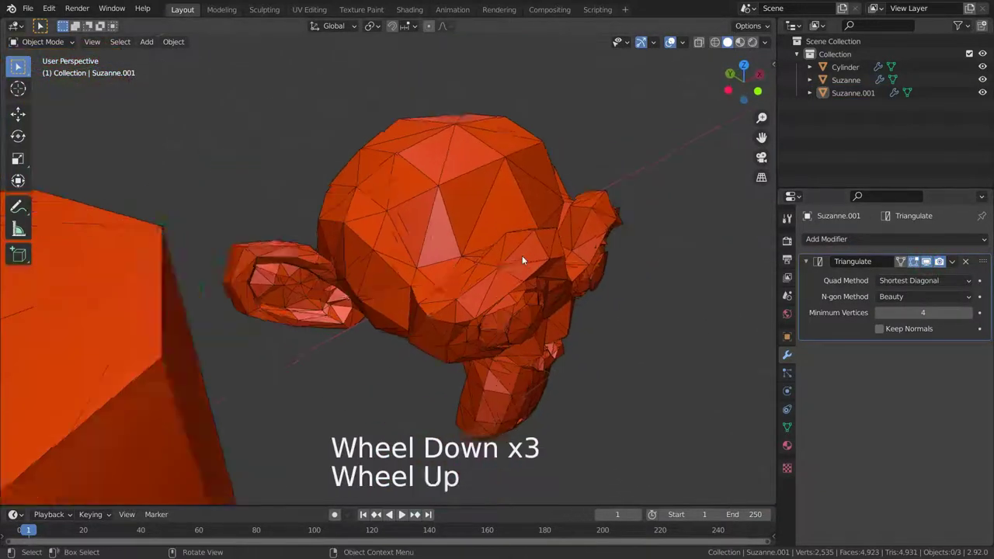
{"action": "middle_click_drag", "start_coordinate": [522, 255], "coordinate": [481, 251]}
{"action": "left_click", "coordinate": [493, 257]}
{"action": "left_click", "coordinate": [492, 256]}
{"action": "left_click", "coordinate": [492, 256]}
{"action": "left_click", "coordinate": [492, 256]}
{"action": "scroll", "coordinate": [492, 256], "scroll_direction": "up", "scroll_amount": 2}
Toggle the Triangulate modifier's viewport display icon repeatedly, leaving it enabled.
{"action": "left_click", "coordinate": [926, 261]}
{"action": "left_click", "coordinate": [926, 261]}
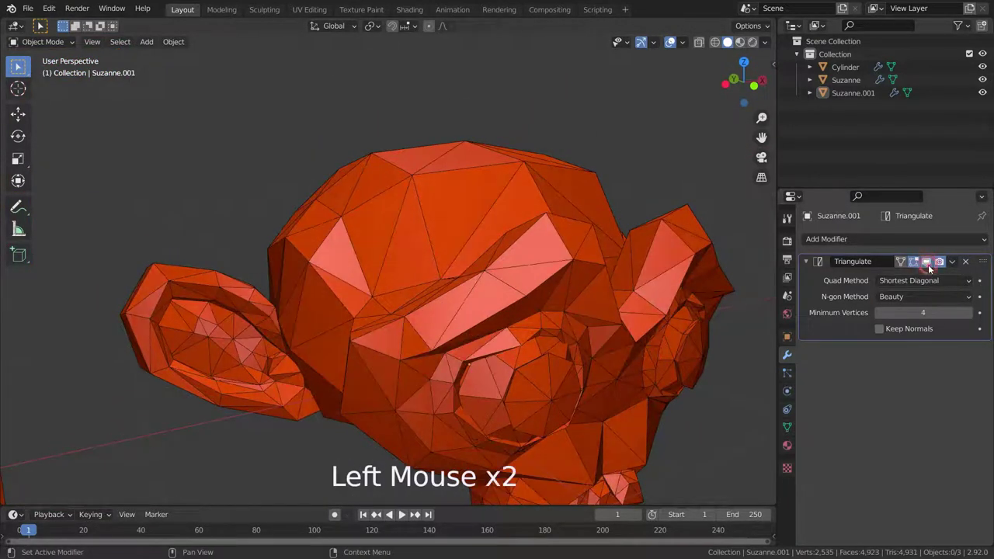
{"action": "left_click", "coordinate": [925, 261]}
{"action": "middle_click_drag", "start_coordinate": [561, 295], "coordinate": [621, 287]}
{"action": "left_click", "coordinate": [926, 261]}
{"action": "left_click", "coordinate": [925, 261]}
{"action": "left_click", "coordinate": [926, 261]}
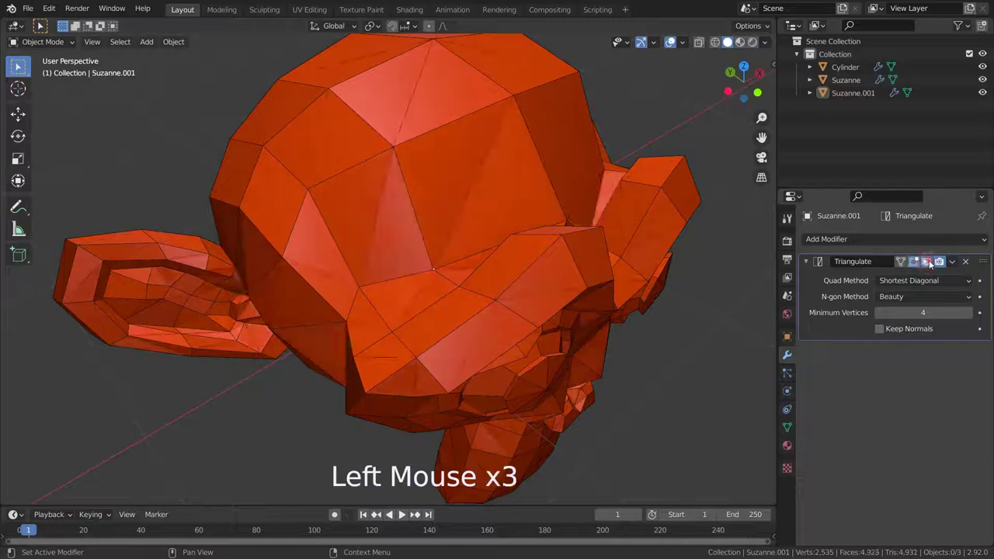
{"action": "left_click", "coordinate": [926, 261]}
{"action": "left_click", "coordinate": [926, 261]}
{"action": "scroll", "coordinate": [556, 311], "scroll_direction": "down", "scroll_amount": 4}
{"action": "scroll", "coordinate": [556, 311], "scroll_direction": "up", "scroll_amount": 2}
{"action": "middle_click_drag", "start_coordinate": [556, 311], "coordinate": [546, 311]}
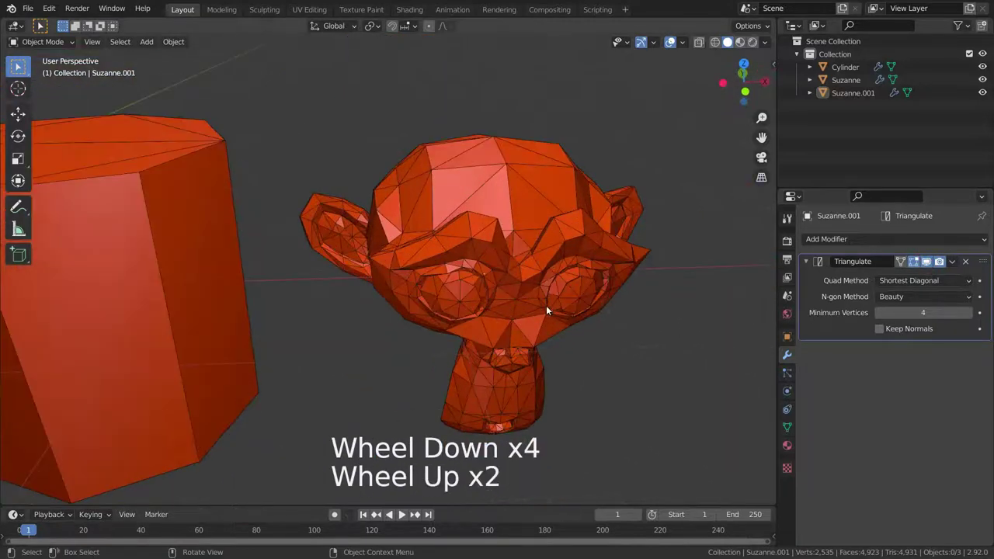
In Edit Mode, apply Mesh > Normals > Split to Suzanne.001's whole mesh.
{"action": "key", "text": "Tab"}
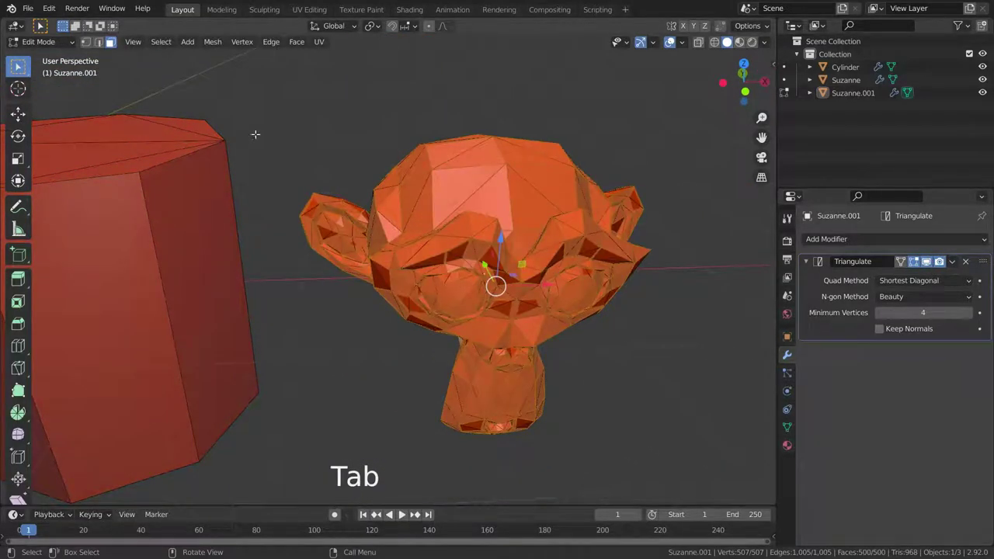
{"action": "left_click", "coordinate": [214, 43]}
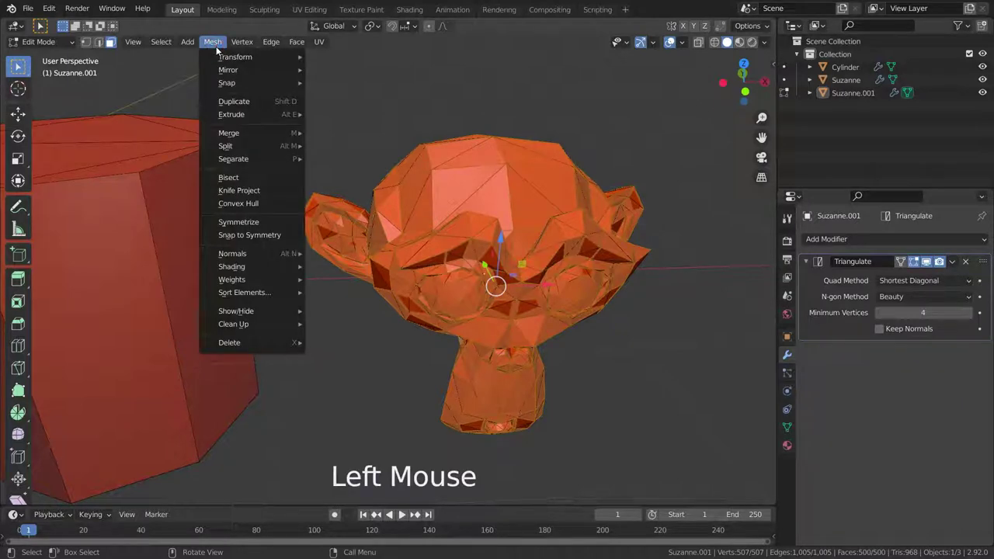
{"action": "mouse_move", "coordinate": [242, 255]}
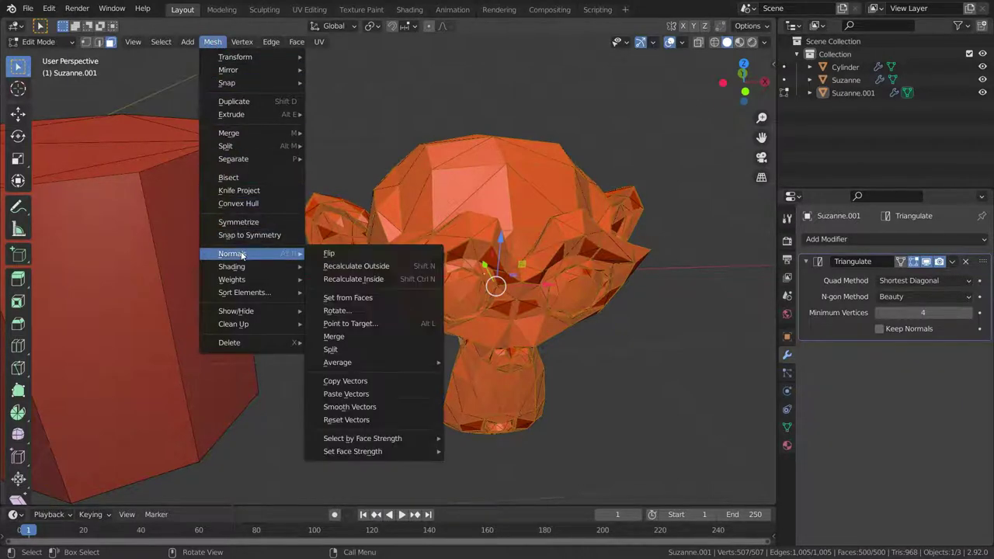
{"action": "left_click", "coordinate": [373, 353]}
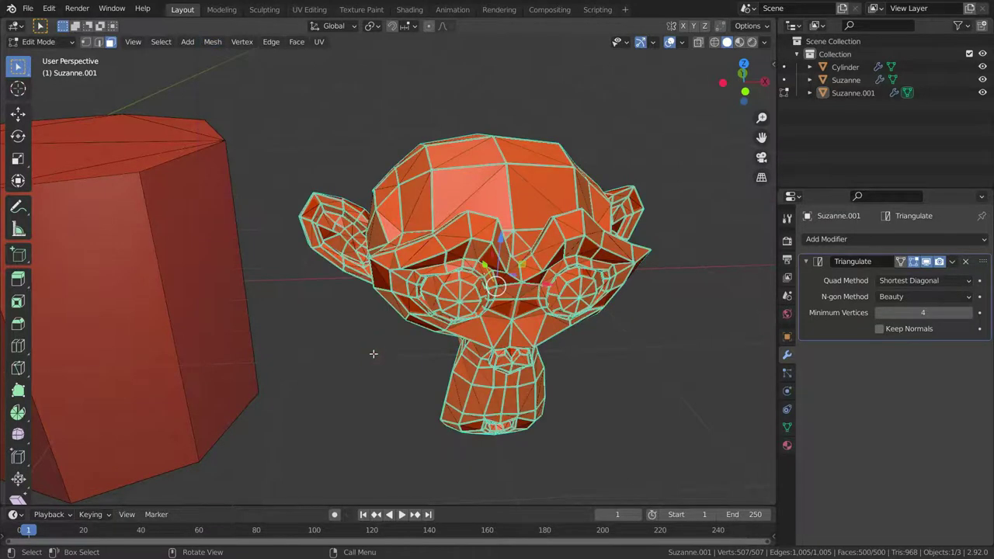
{"action": "scroll", "coordinate": [475, 210], "scroll_direction": "up", "scroll_amount": 2}
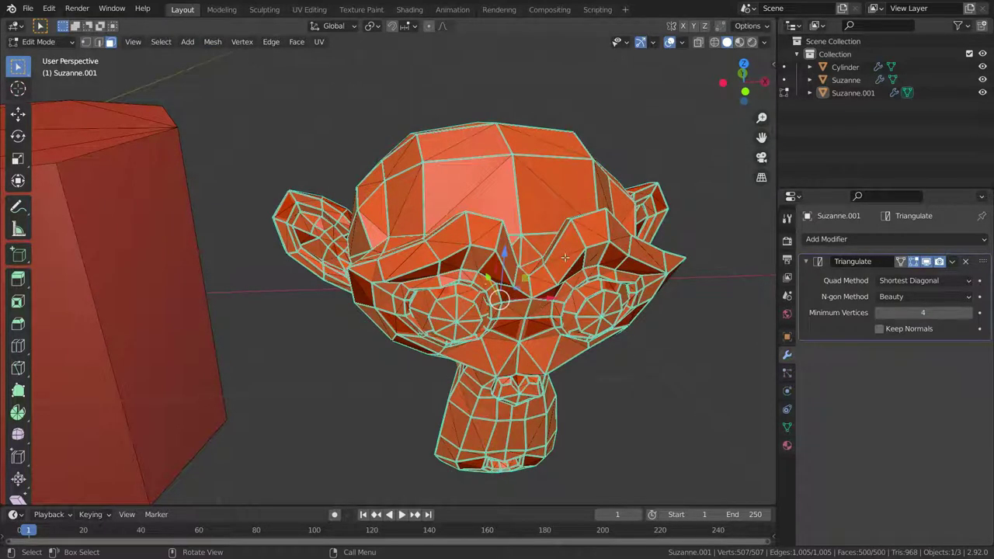
Return to Object Mode and turn on Keep Normals in Suzanne.001's Triangulate modifier.
{"action": "key", "text": "Tab"}
{"action": "mouse_move", "coordinate": [529, 276]}
{"action": "middle_mouse_down"}
{"action": "mouse_move", "coordinate": [522, 254]}
{"action": "mouse_move", "coordinate": [539, 275]}
{"action": "middle_mouse_up"}
{"action": "scroll", "coordinate": [485, 268], "scroll_direction": "up", "scroll_amount": 2}
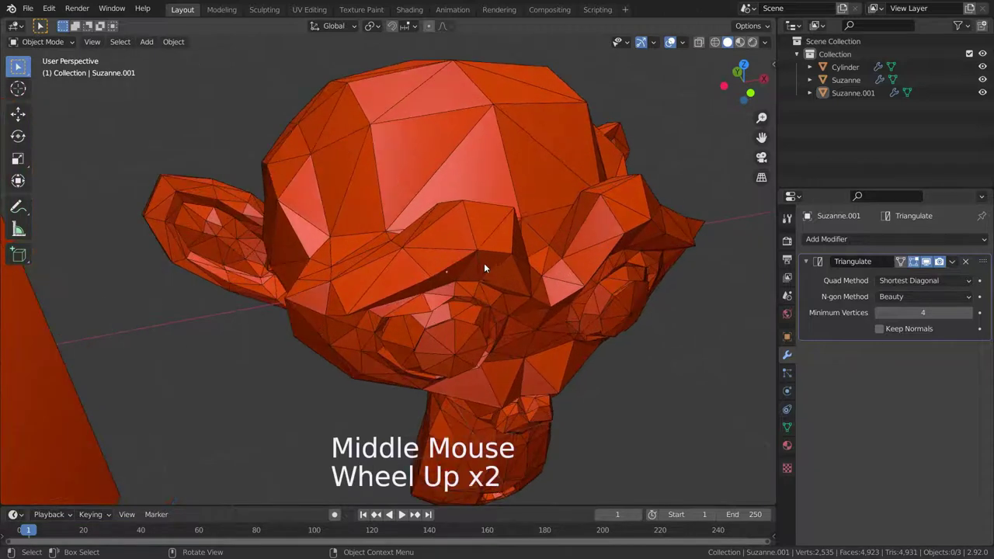
{"action": "left_click", "coordinate": [879, 329]}
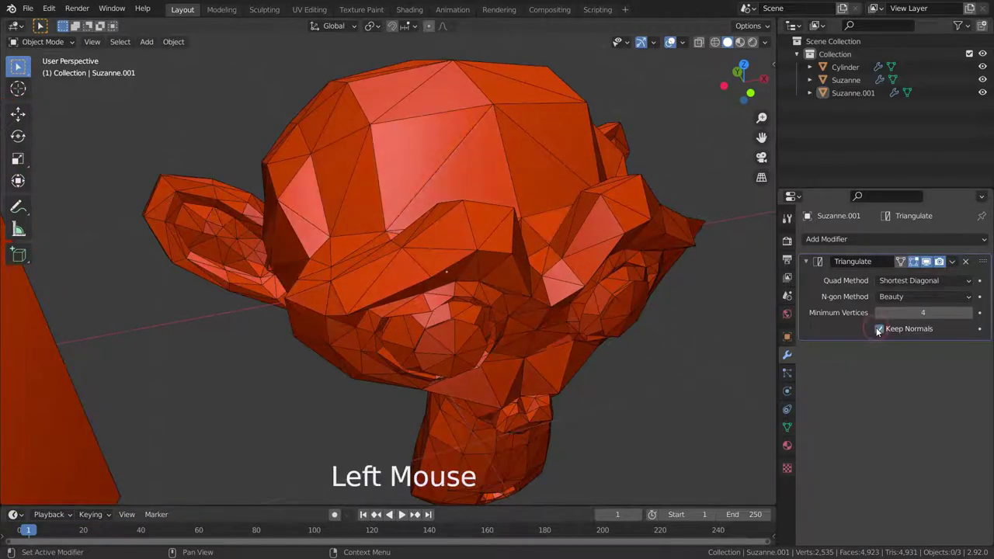
{"action": "left_click", "coordinate": [879, 328]}
{"action": "left_click", "coordinate": [878, 328]}
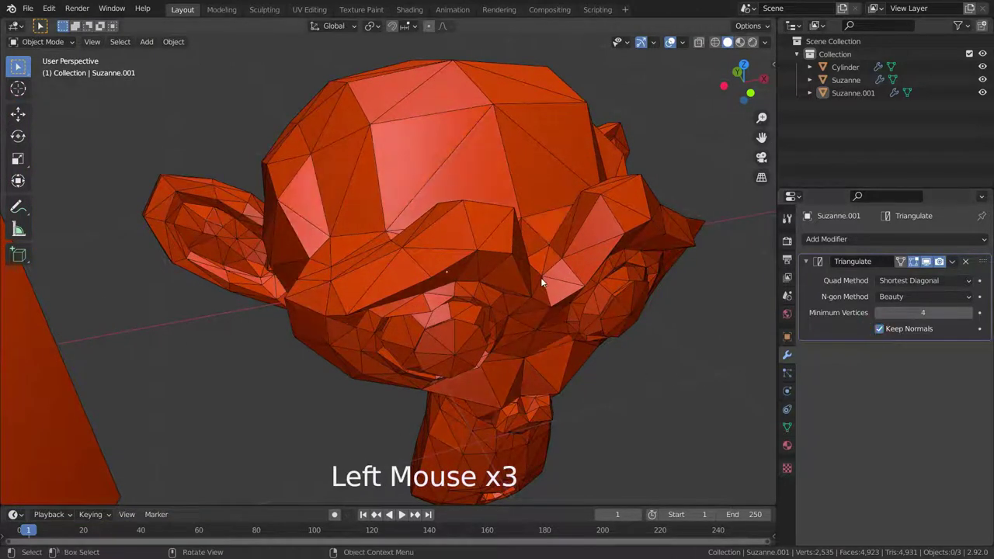
Toggle Keep Normals off and on to compare shading, leaving it enabled.
{"action": "middle_click_drag", "start_coordinate": [540, 277], "coordinate": [483, 271]}
{"action": "scroll", "coordinate": [483, 271], "scroll_direction": "down", "scroll_amount": 1}
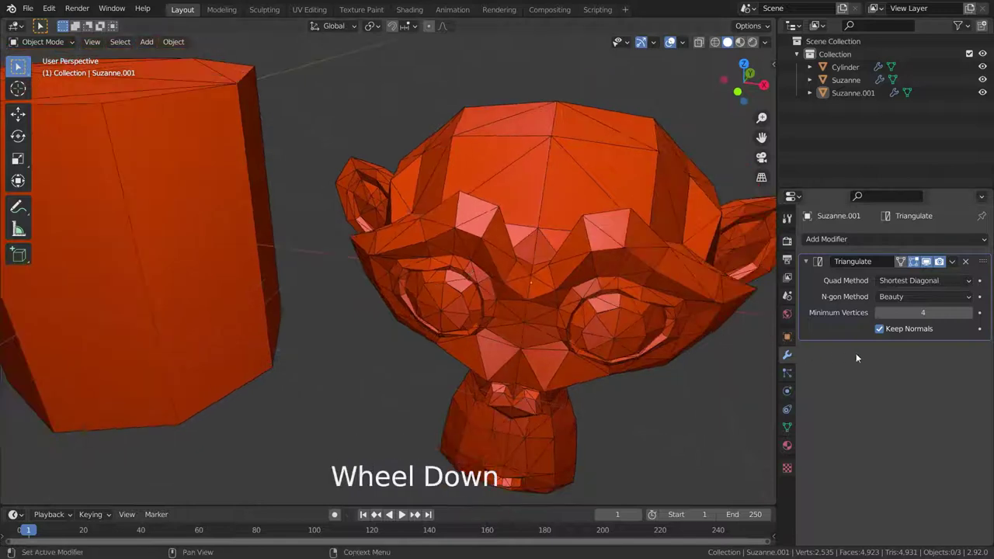
{"action": "left_click", "coordinate": [881, 332]}
{"action": "left_click", "coordinate": [880, 332]}
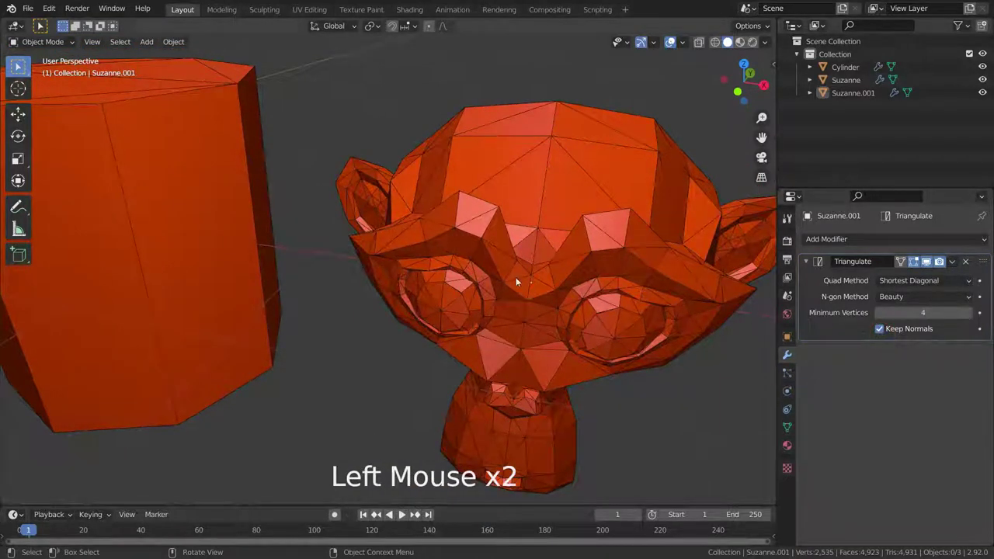
{"action": "scroll", "coordinate": [481, 255], "scroll_direction": "down", "scroll_amount": 3}
{"action": "scroll", "coordinate": [482, 255], "scroll_direction": "up", "scroll_amount": 4}
{"action": "mouse_move", "coordinate": [482, 255]}
{"action": "middle_mouse_down"}
{"action": "mouse_move", "coordinate": [546, 276]}
{"action": "mouse_move", "coordinate": [532, 269]}
{"action": "middle_mouse_up"}
{"action": "scroll", "coordinate": [533, 269], "scroll_direction": "down", "scroll_amount": 1}
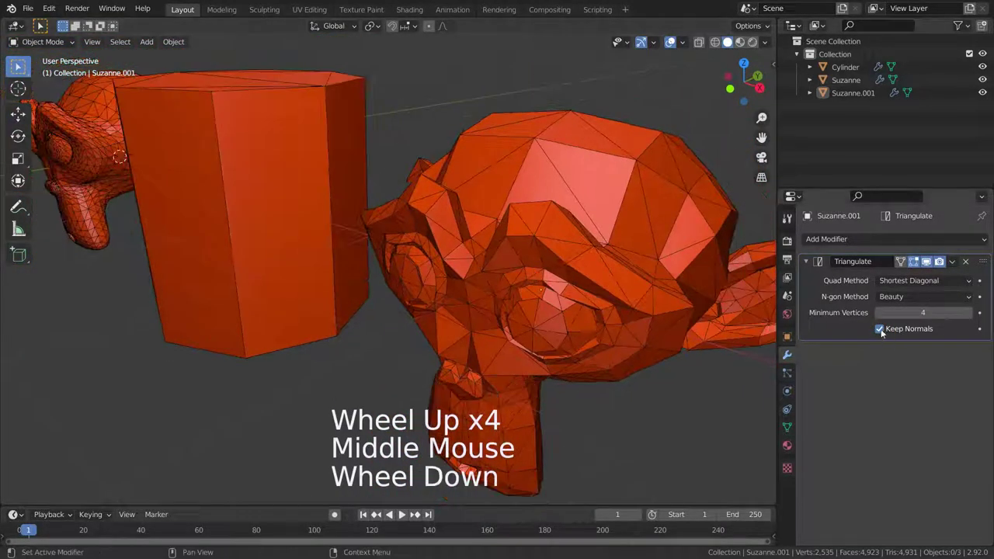